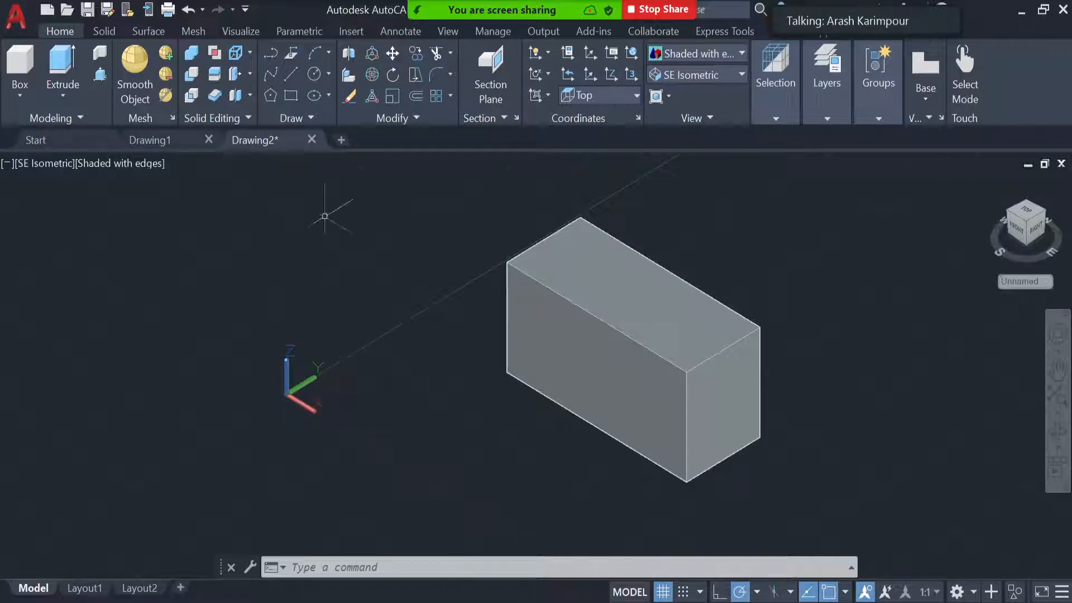
Draw a freehand rectangle on the ground plane between the coordinate origin and the box
left_click(292, 95)
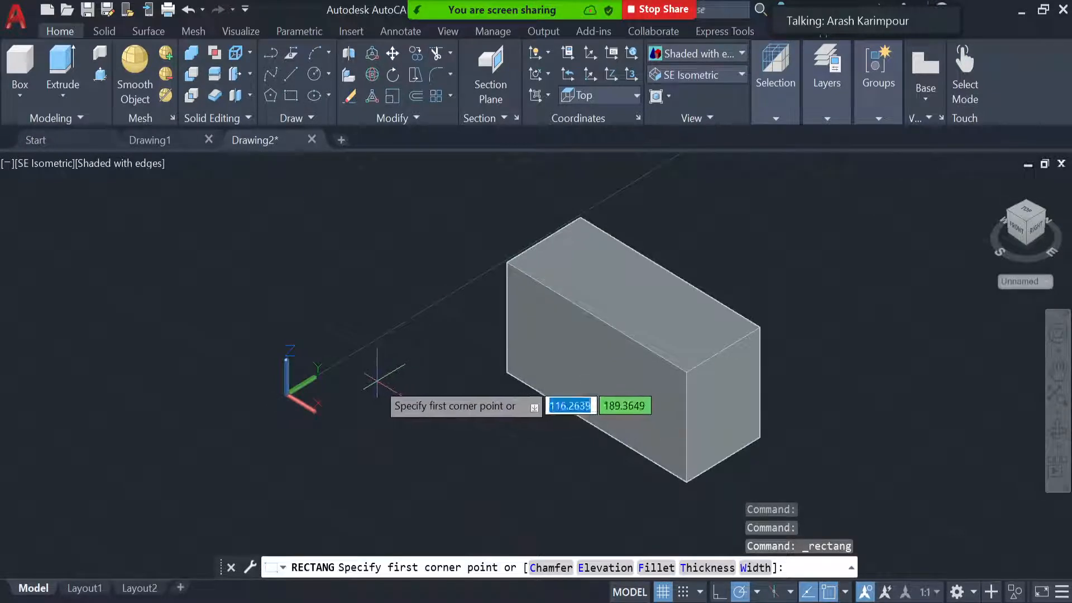
left_click(419, 354)
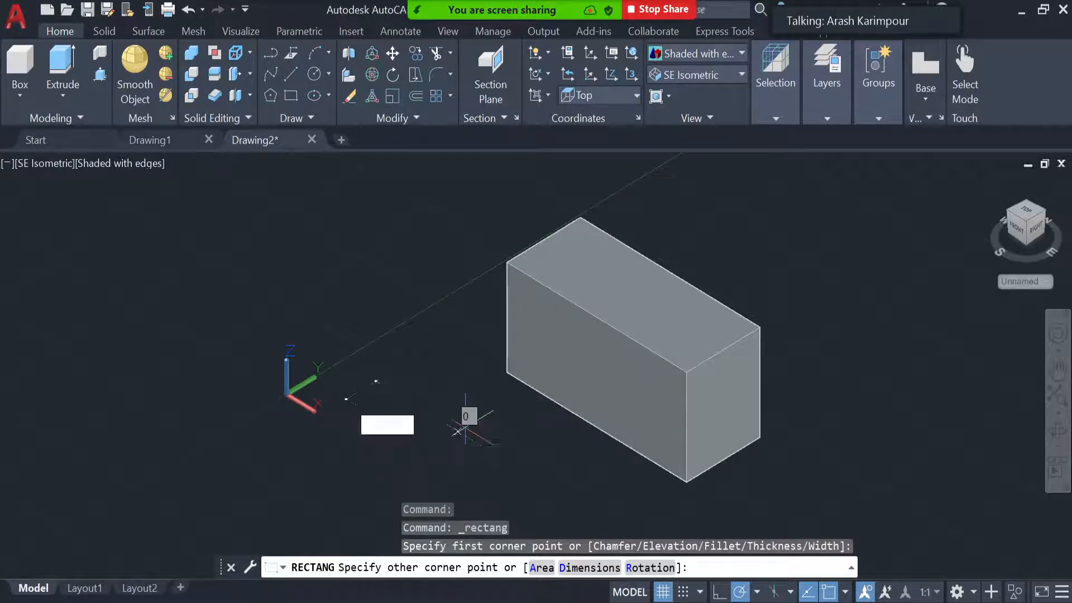
left_click(493, 411)
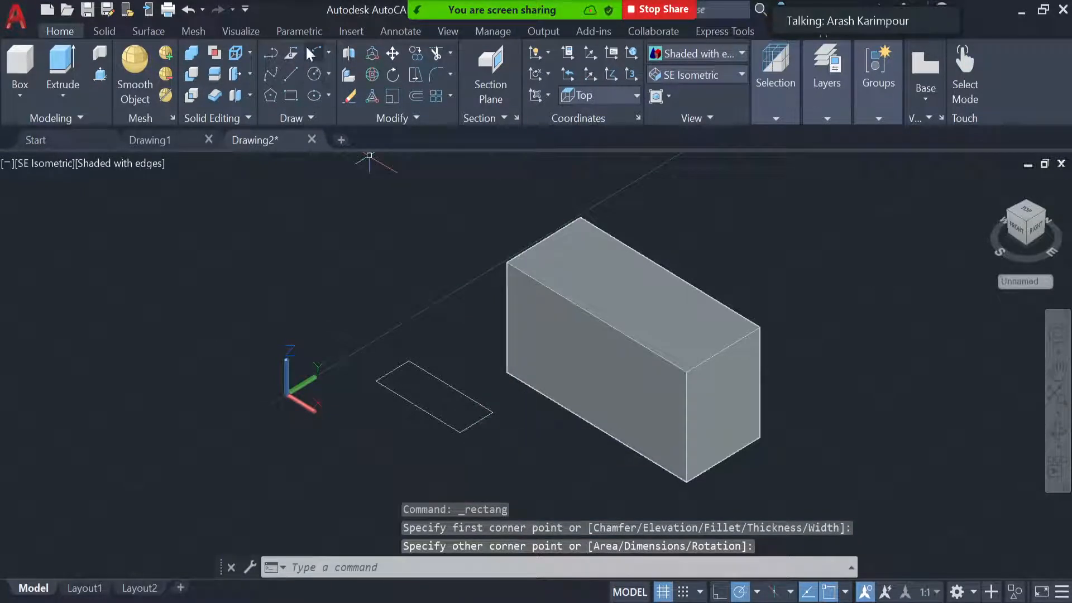
Draw a freehand circle on the ground plane behind the box, on its far side from the rectangle
left_click(313, 78)
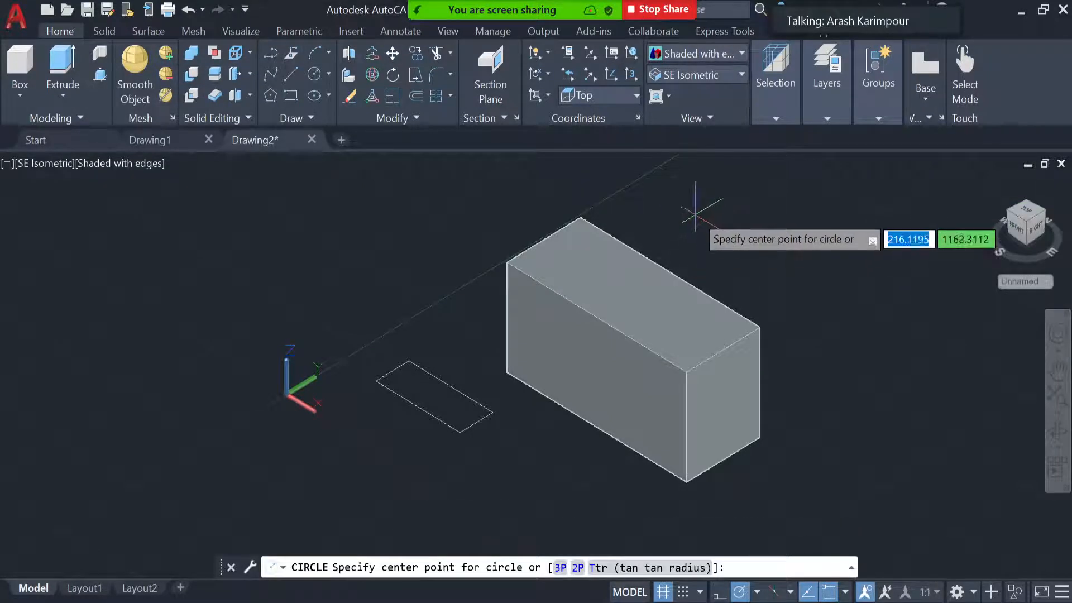
left_click(697, 217)
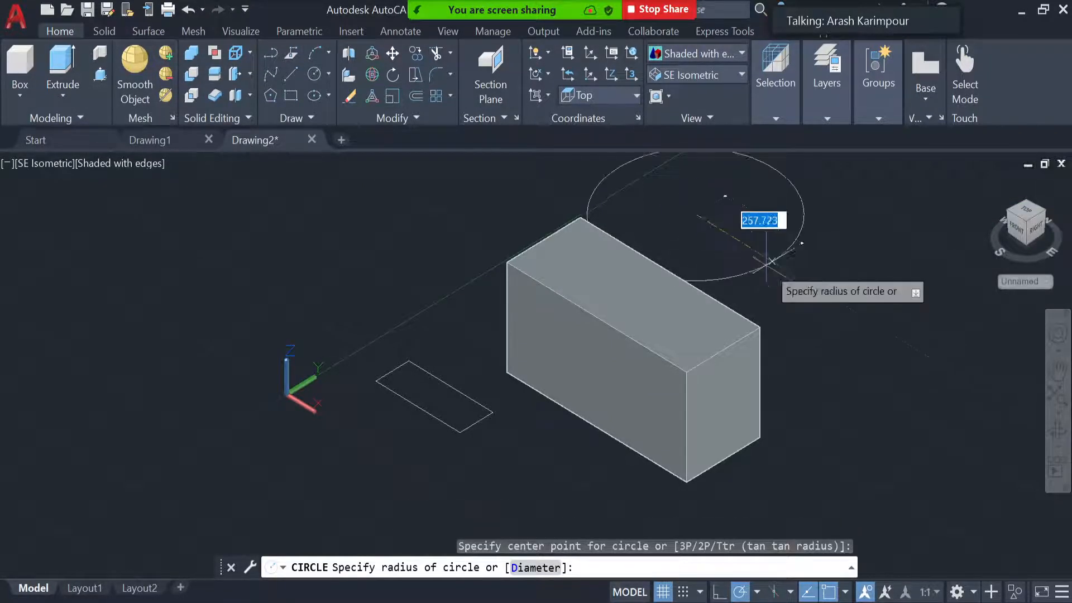
left_click(745, 243)
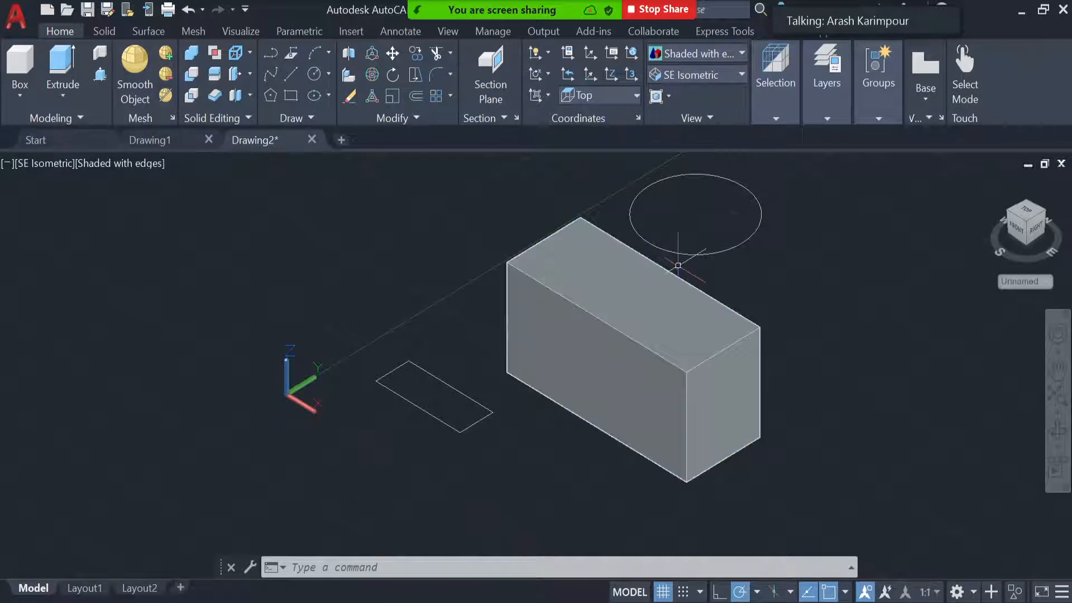
Orbit around the box, rectangle and circle to inspect their plane, and restore the SE Isometric view
left_click(1058, 434)
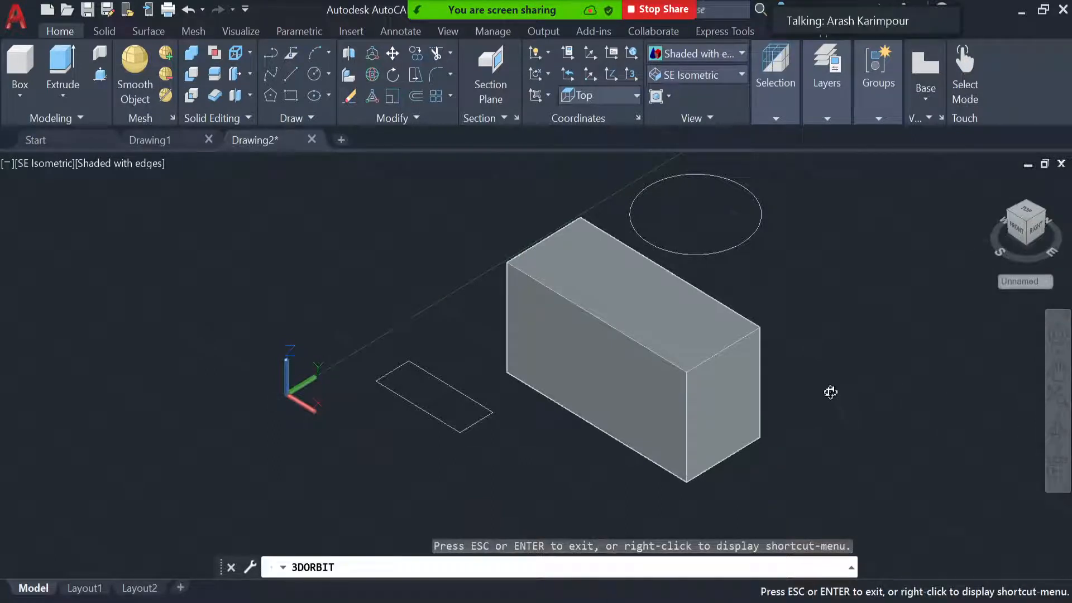
left_click_drag(830, 392, 789, 340)
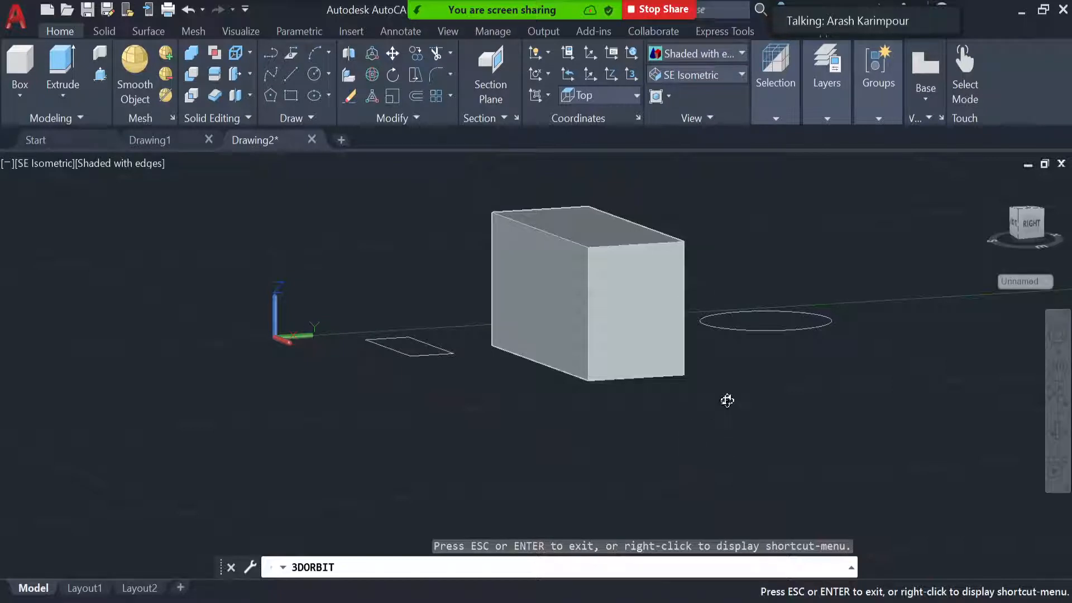
key("Escape")
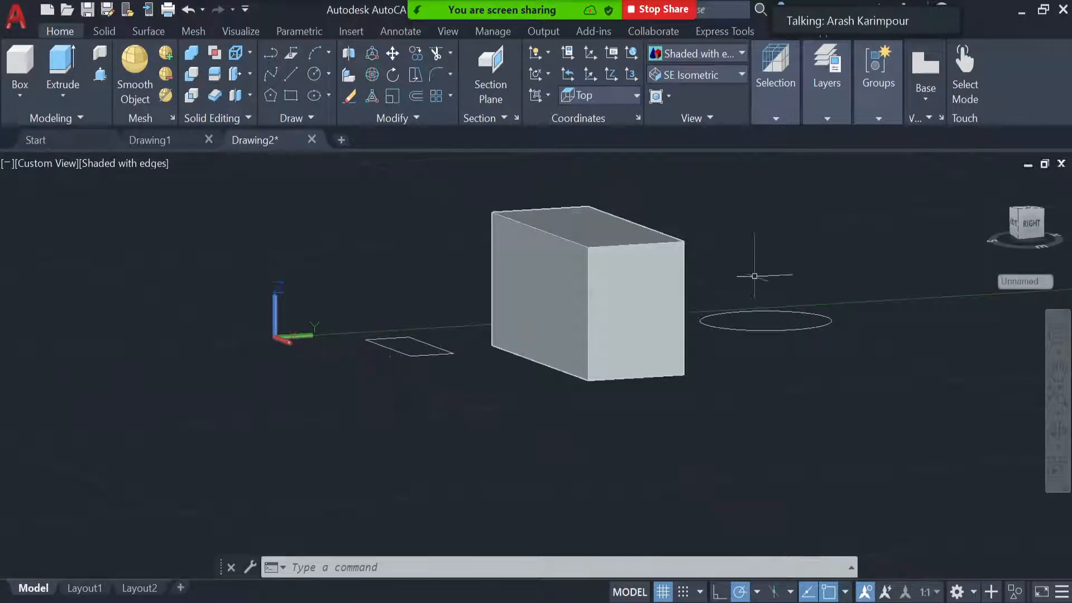
left_click(711, 71)
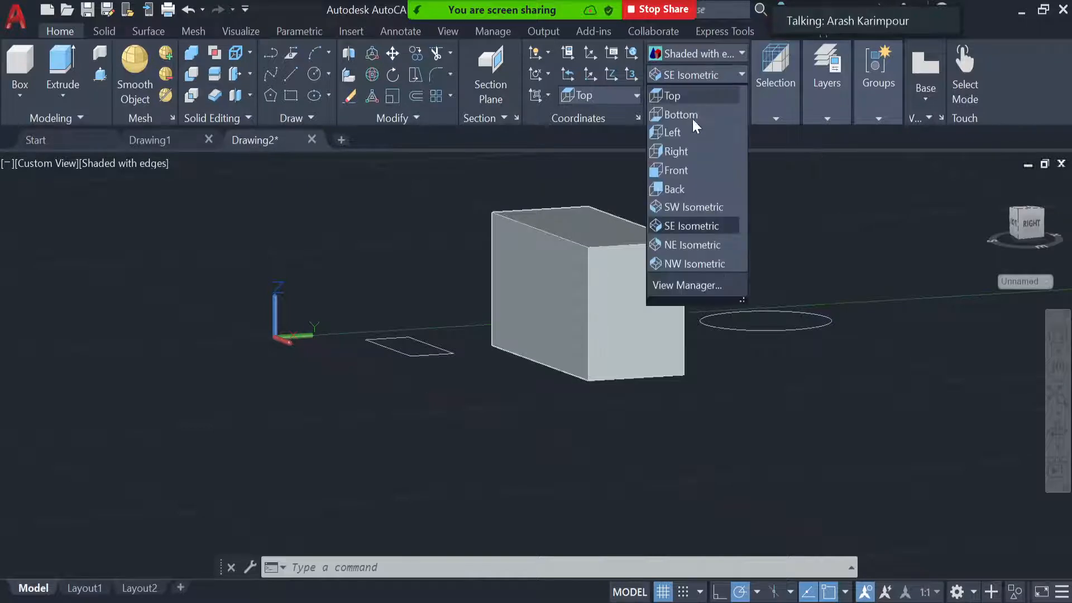
left_click(680, 231)
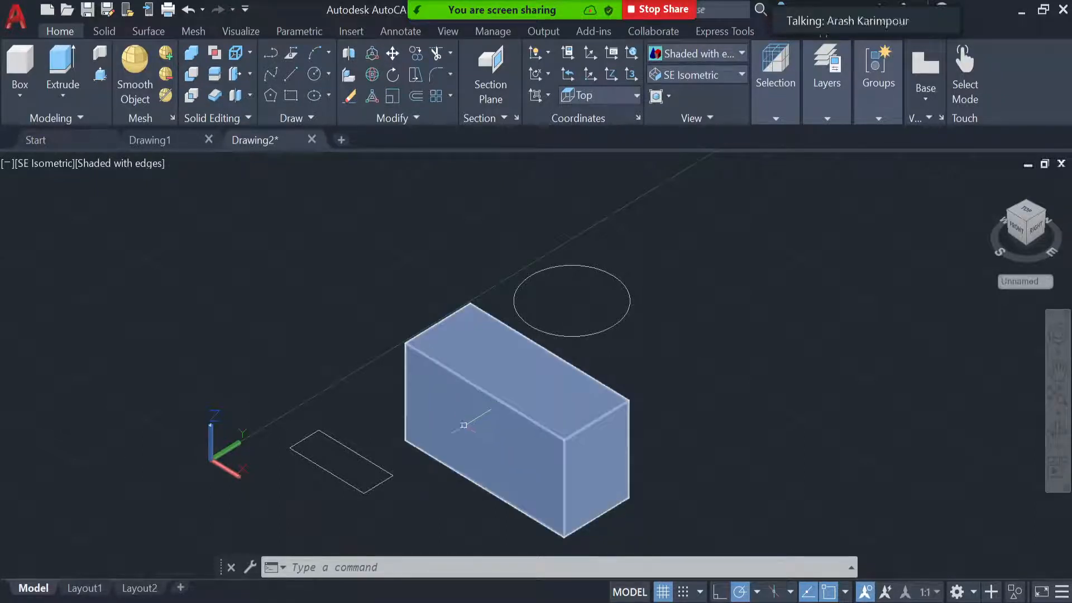
mouse_move(464, 426)
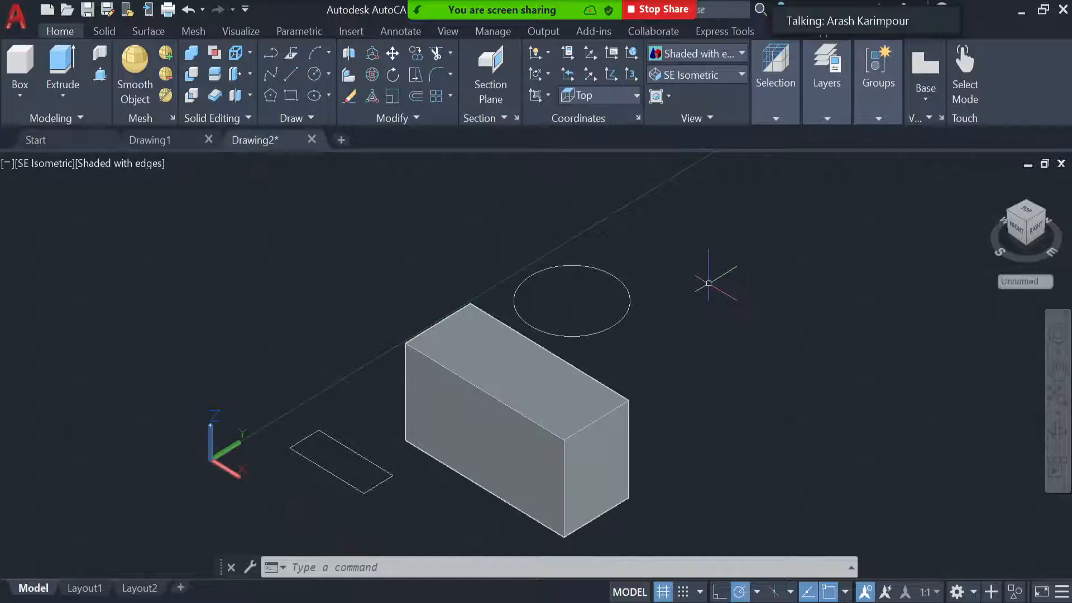
Try the Front orientation for the coordinate system and return it to World
left_click(628, 95)
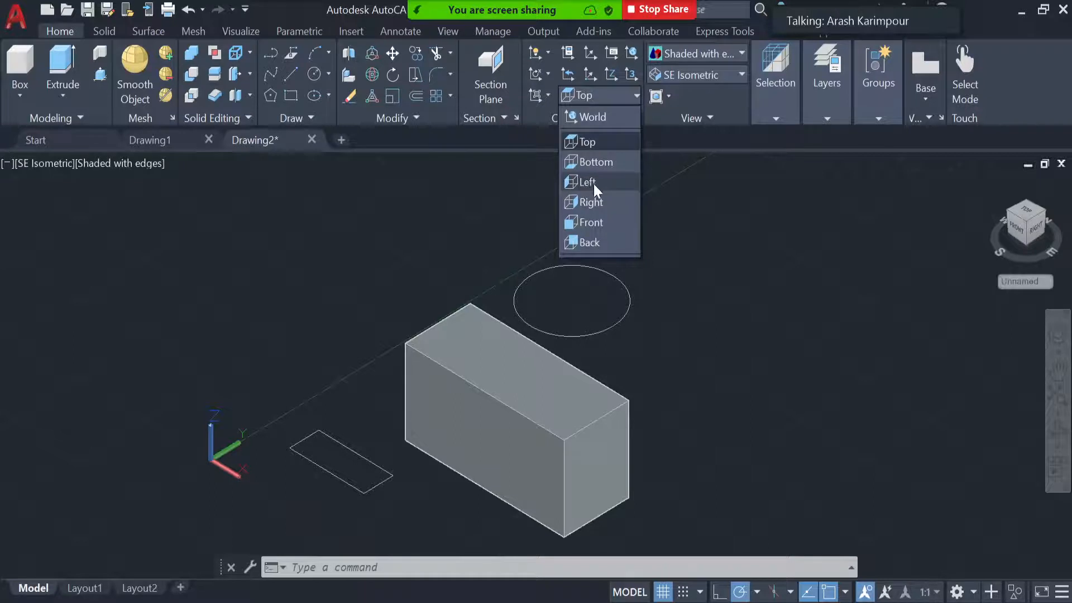
left_click(599, 223)
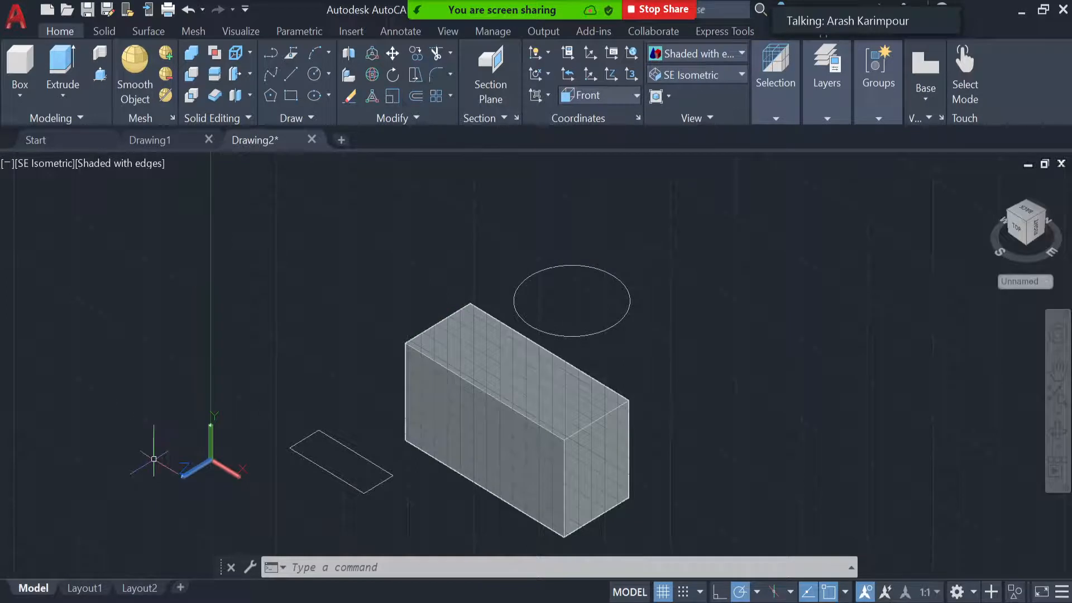
left_click(611, 95)
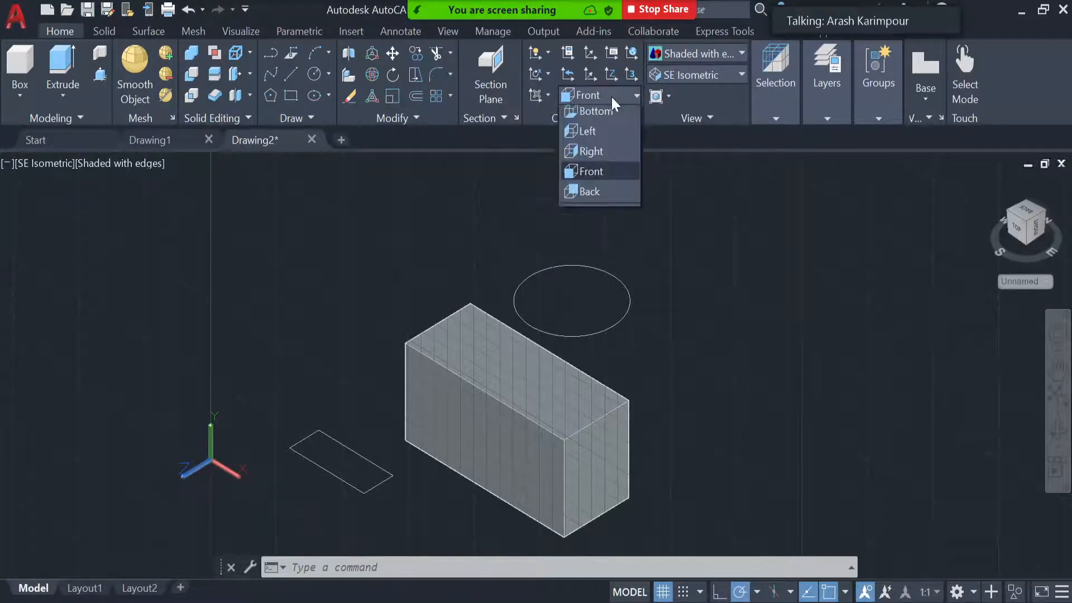
left_click(600, 117)
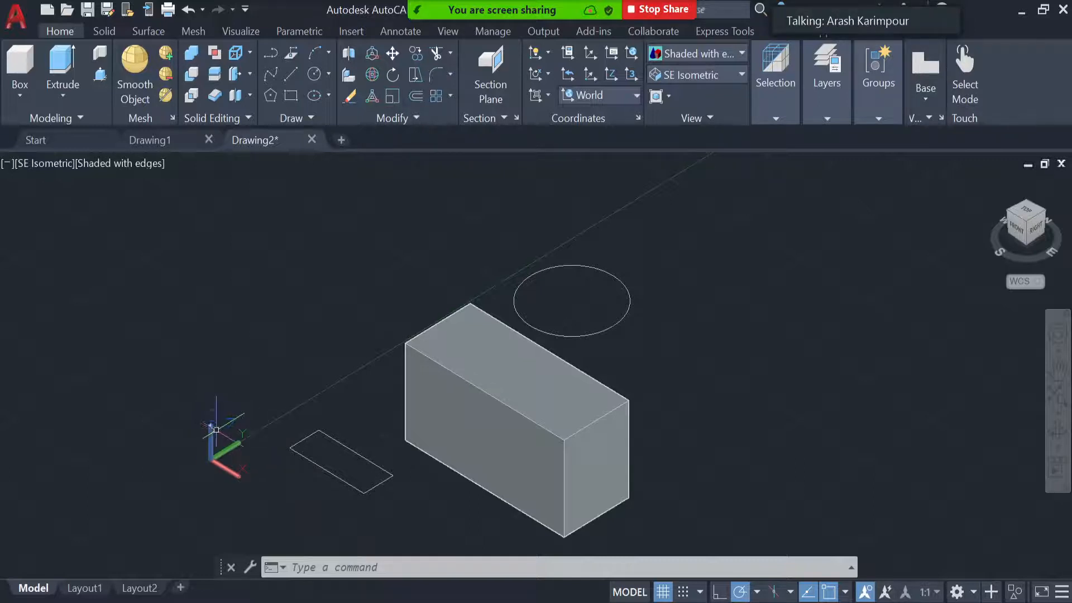
Set the coordinate system to Front and draw a freehand upright rectangle near the origin, checking its orientation by orbiting slightly
left_click(637, 92)
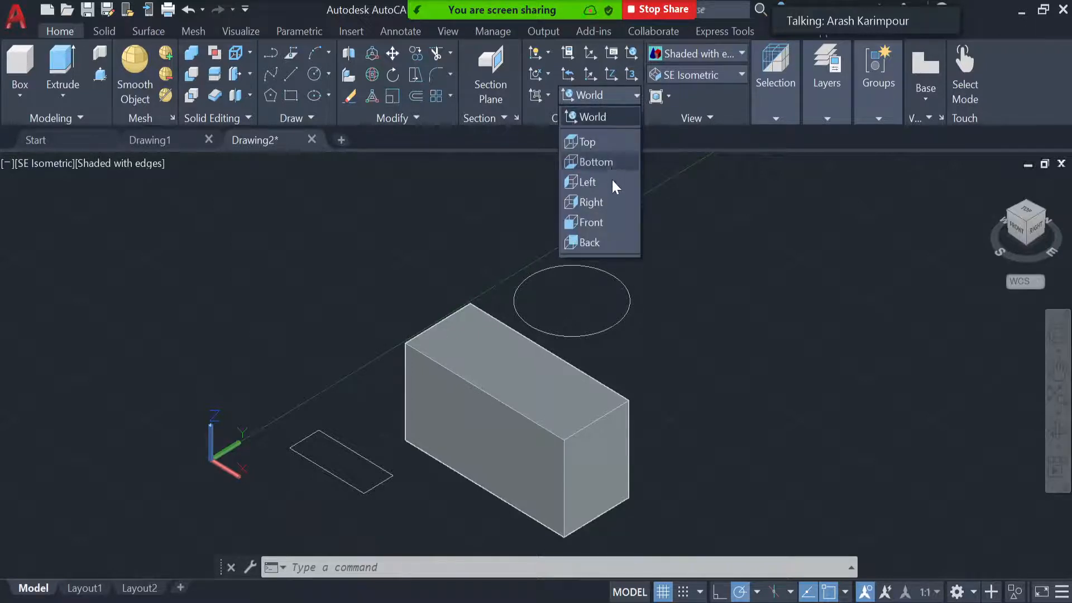
left_click(615, 222)
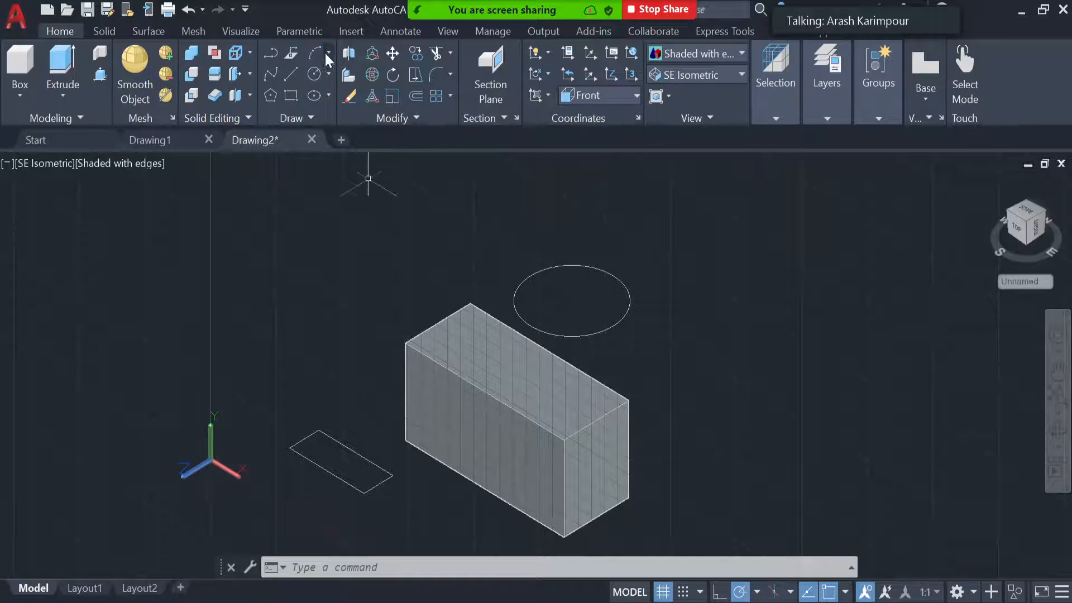
left_click(292, 96)
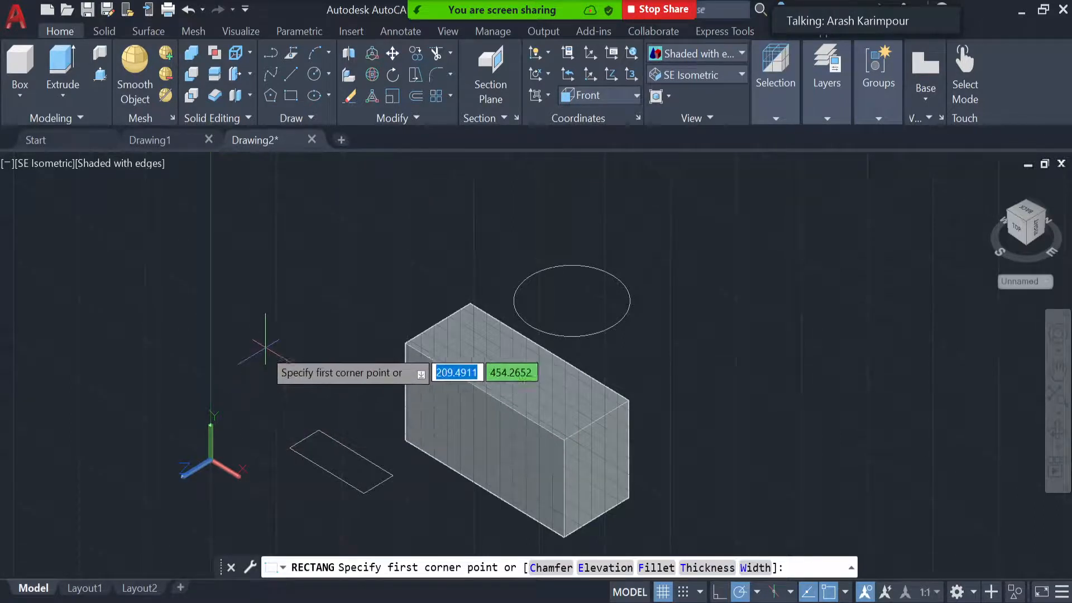
left_click(250, 357)
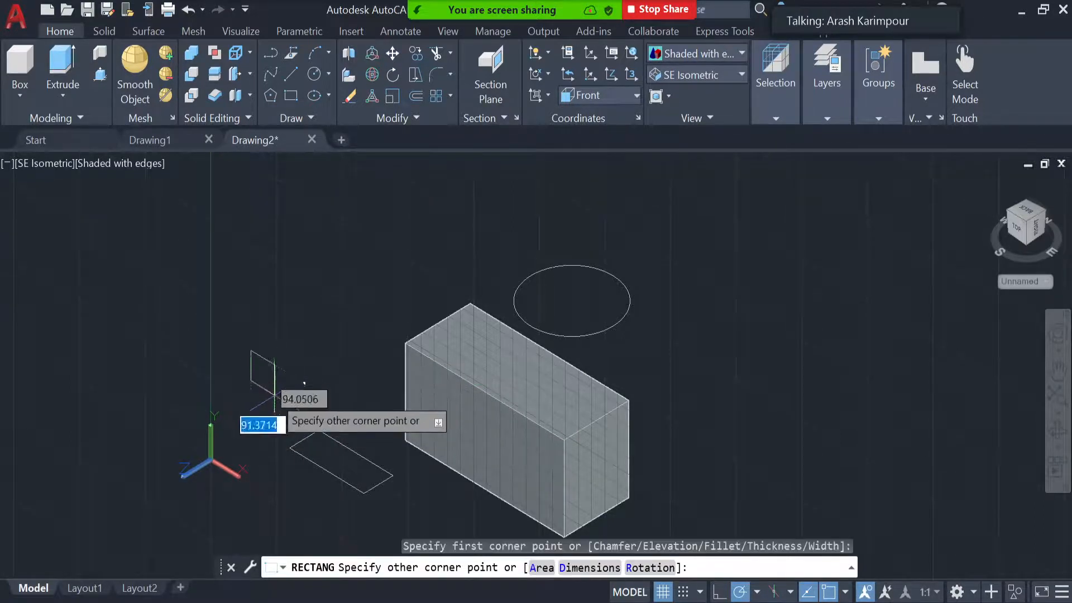
left_click(287, 423)
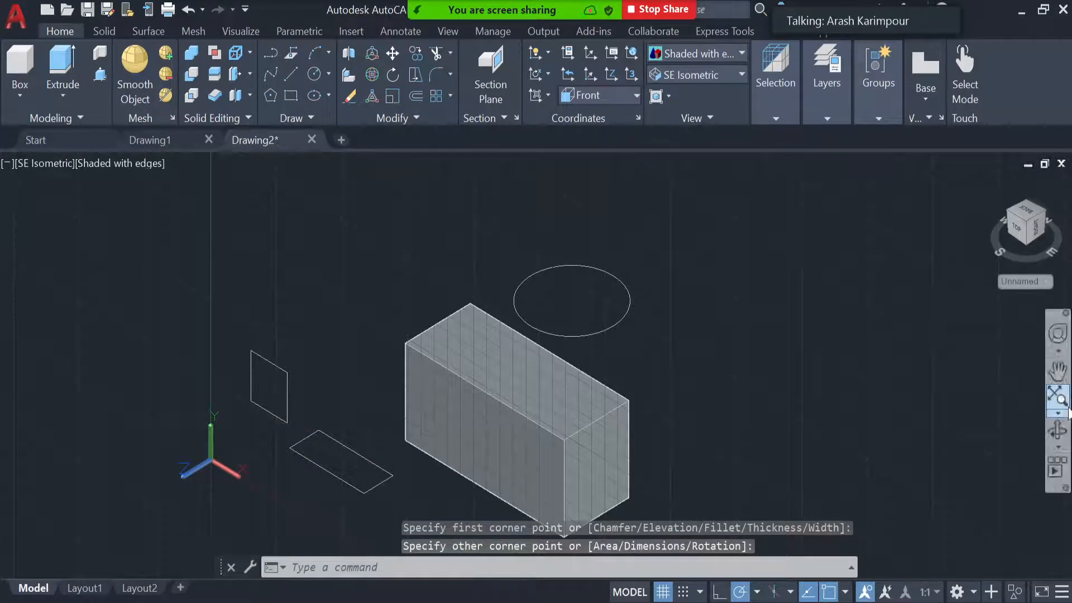
left_click(1057, 430)
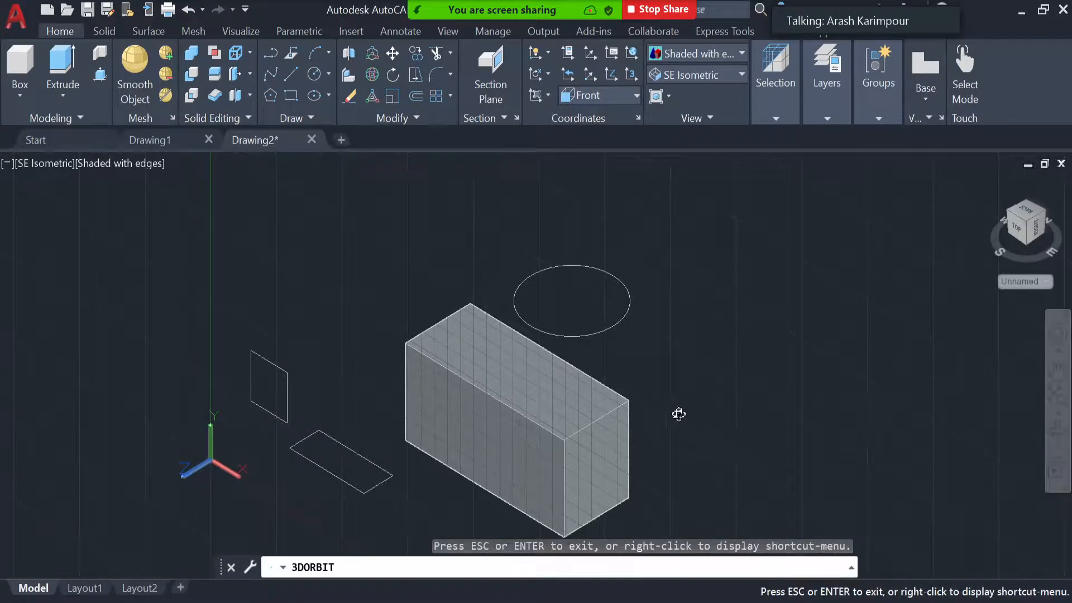
mouse_move(672, 418)
left_mouse_down()
mouse_move(606, 413)
mouse_move(682, 411)
left_mouse_up()
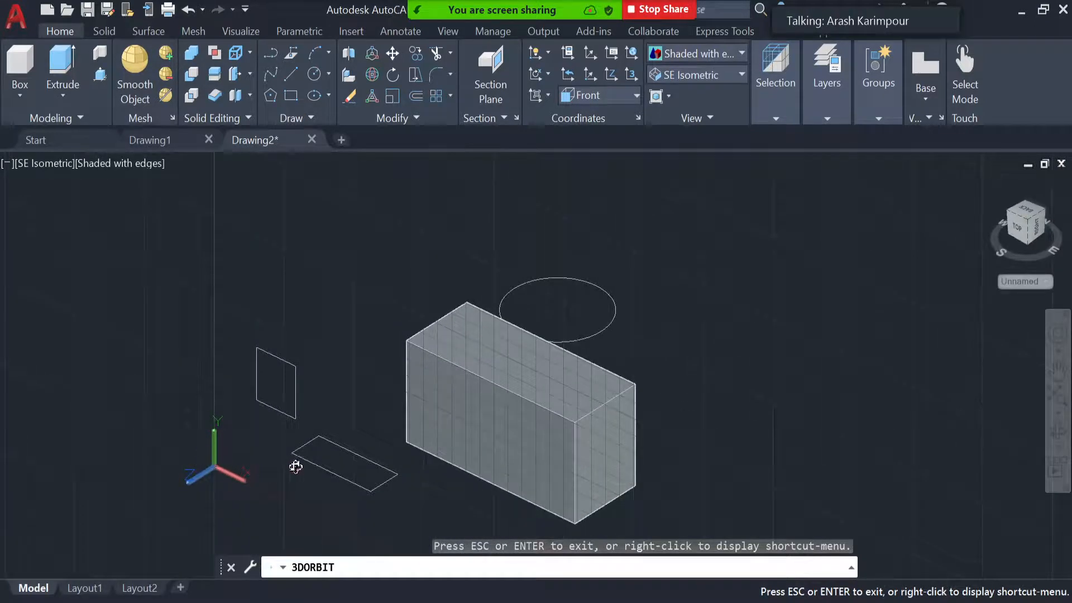
key("Escape")
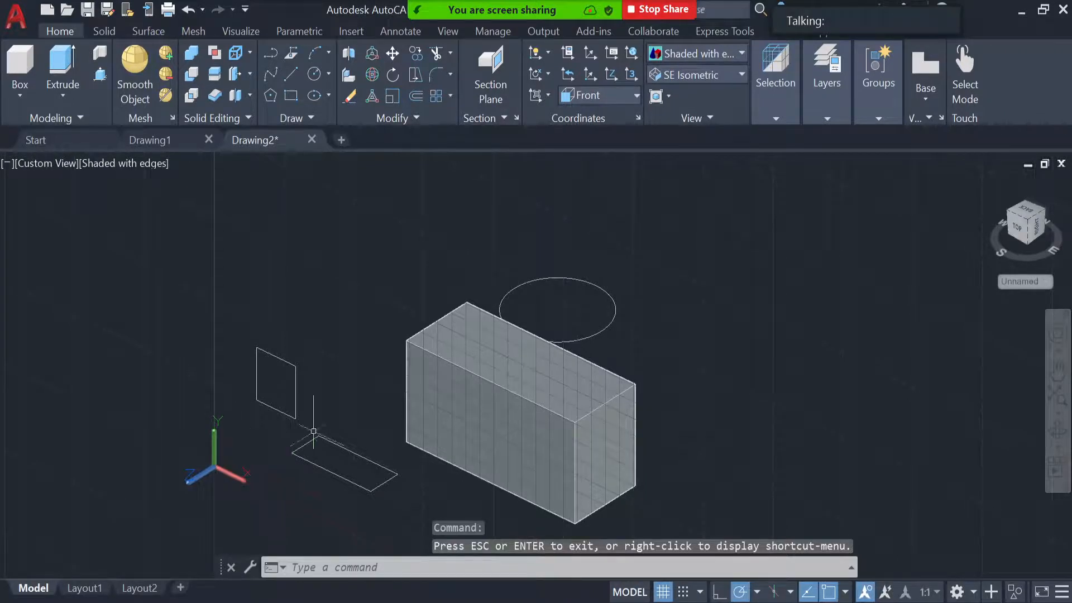
Try the Back orientation for the coordinate system and return it to Front
left_click(631, 101)
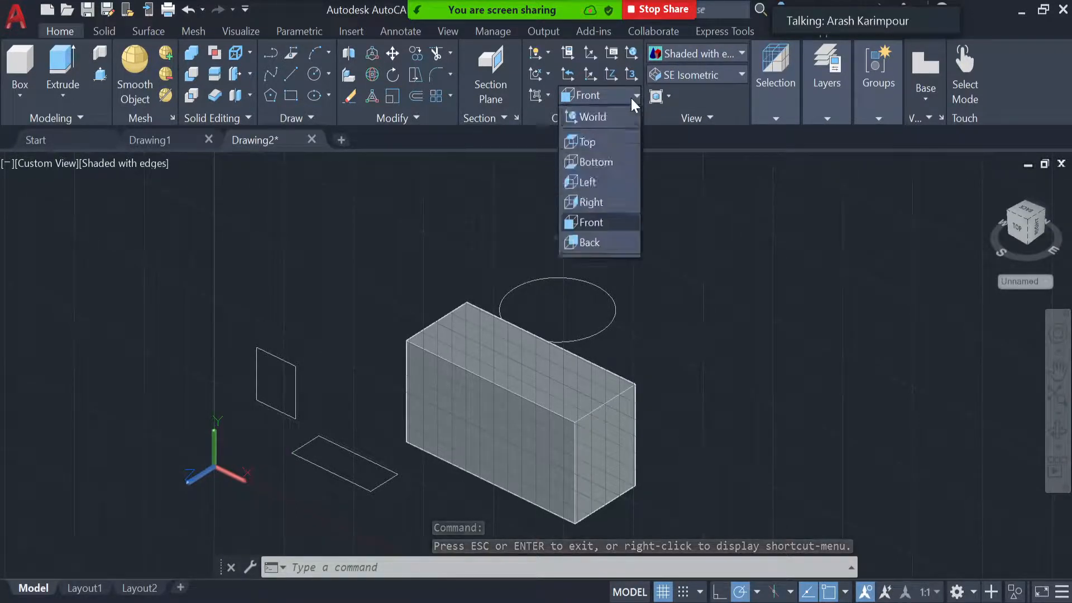
left_click(590, 242)
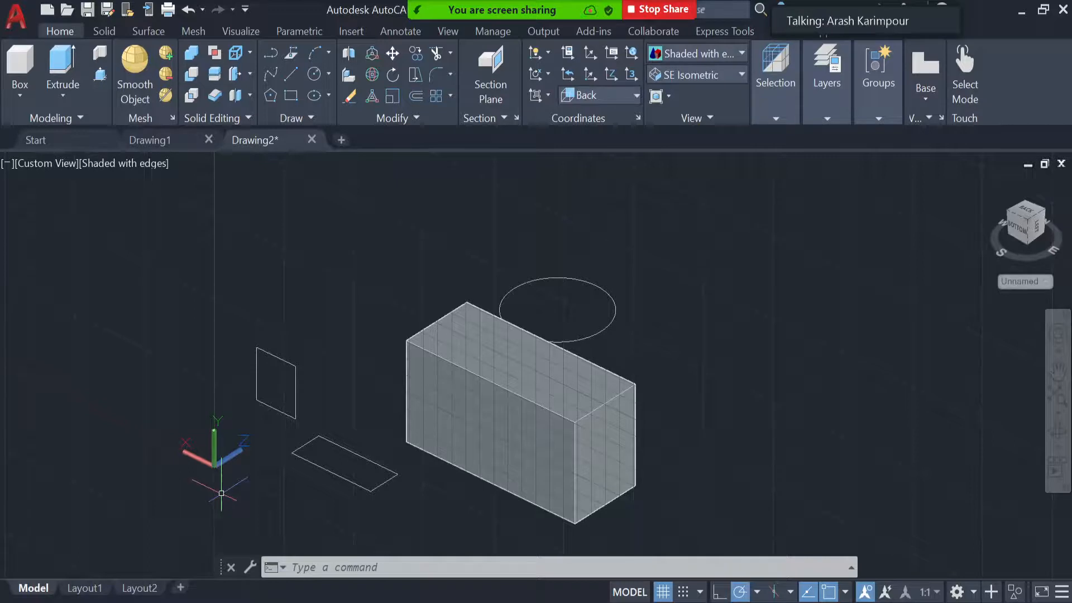
left_click(622, 92)
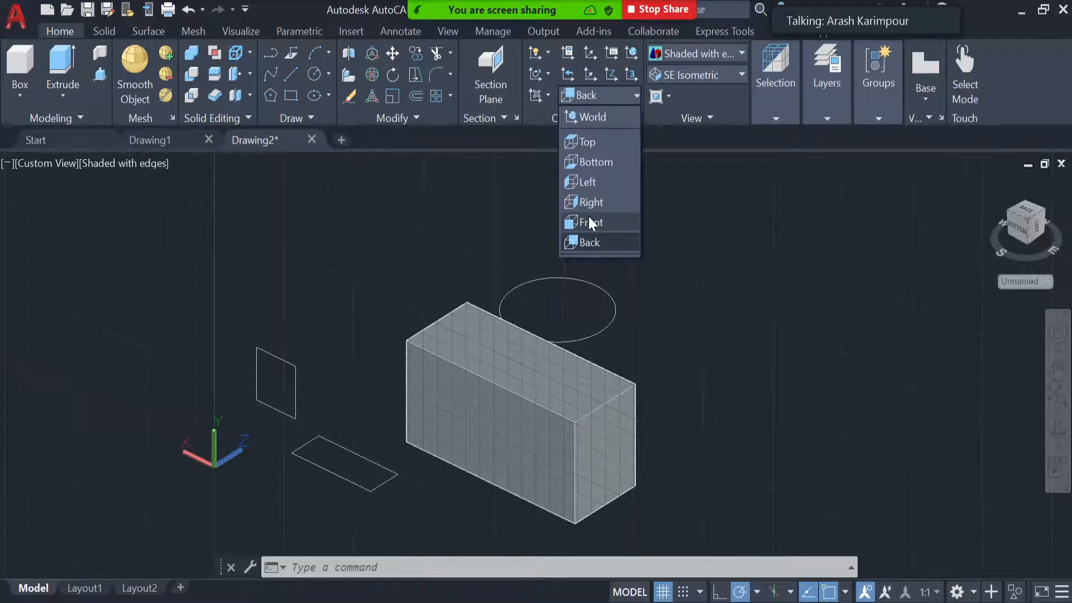
left_click(589, 220)
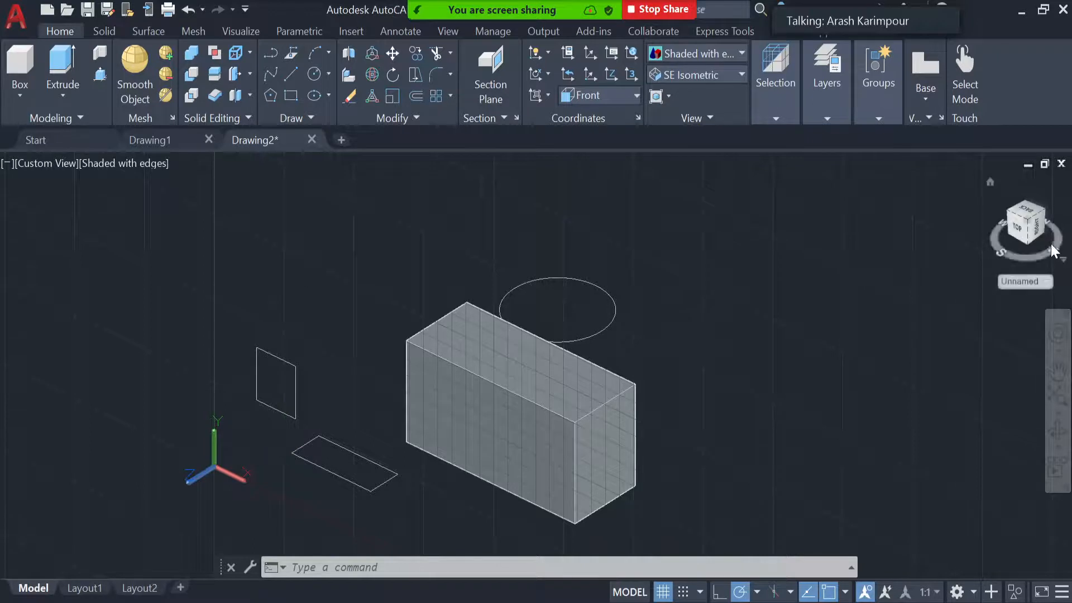
Restore the World coordinate system and orbit the model to compare the upright and flat rectangles with the axes
left_click(591, 95)
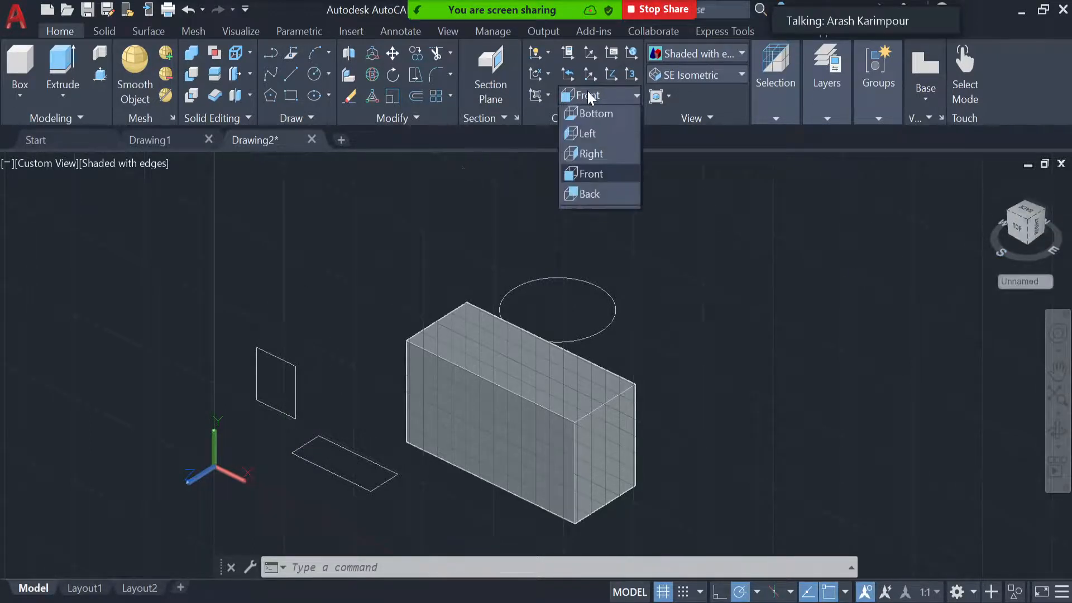
left_click(588, 115)
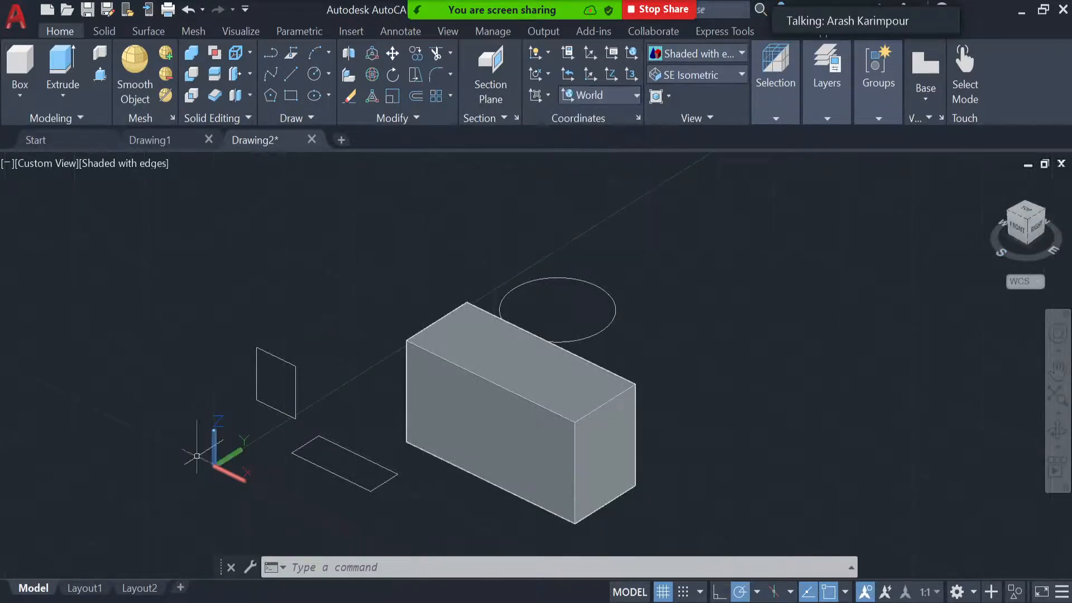
left_click(1057, 431)
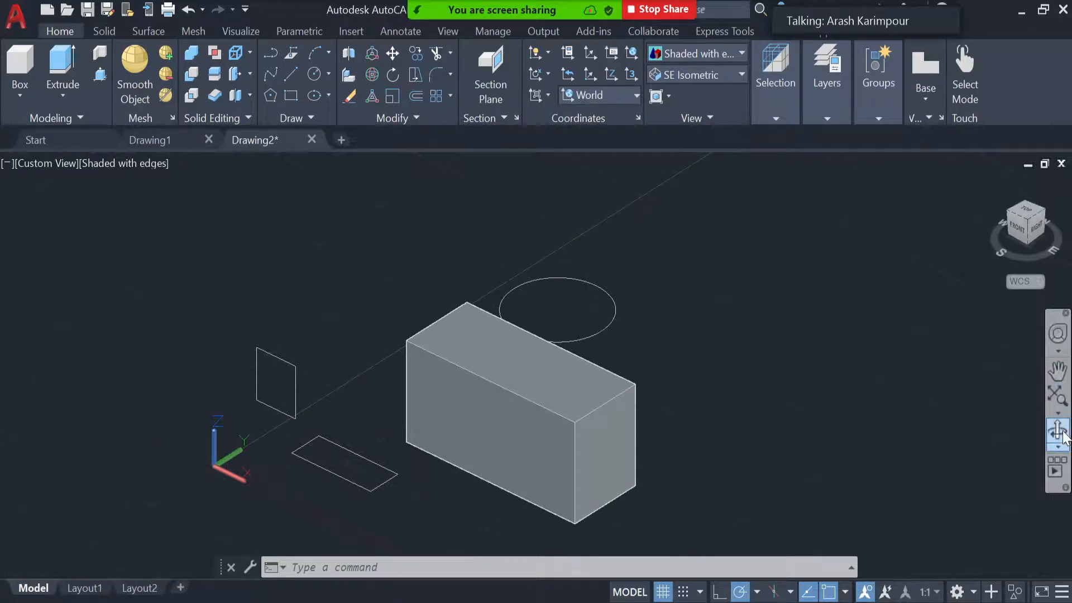
left_click_drag(702, 411, 408, 366)
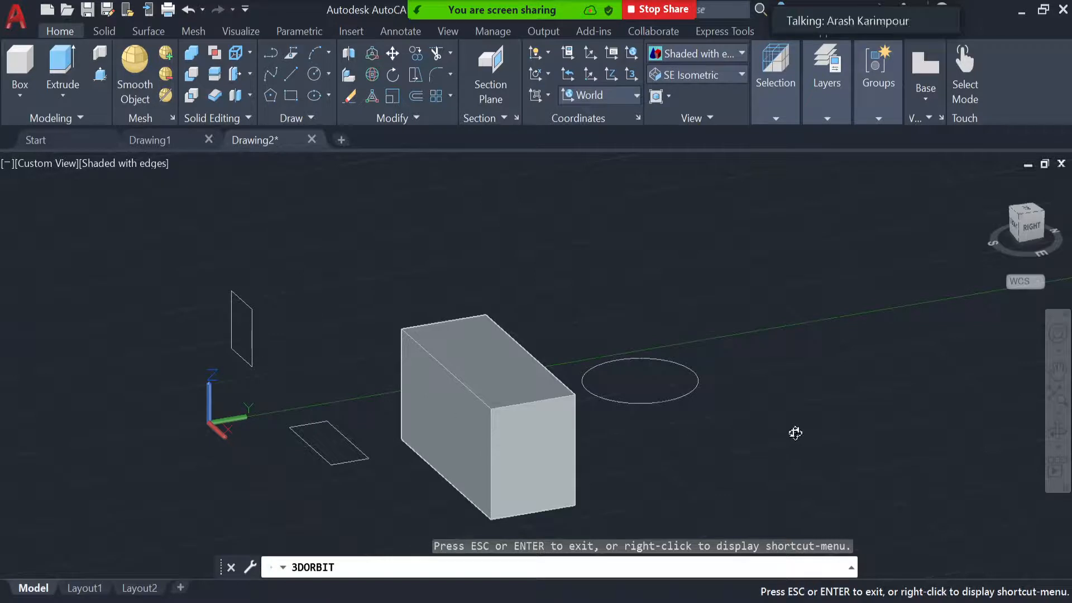
left_click_drag(792, 431, 741, 438)
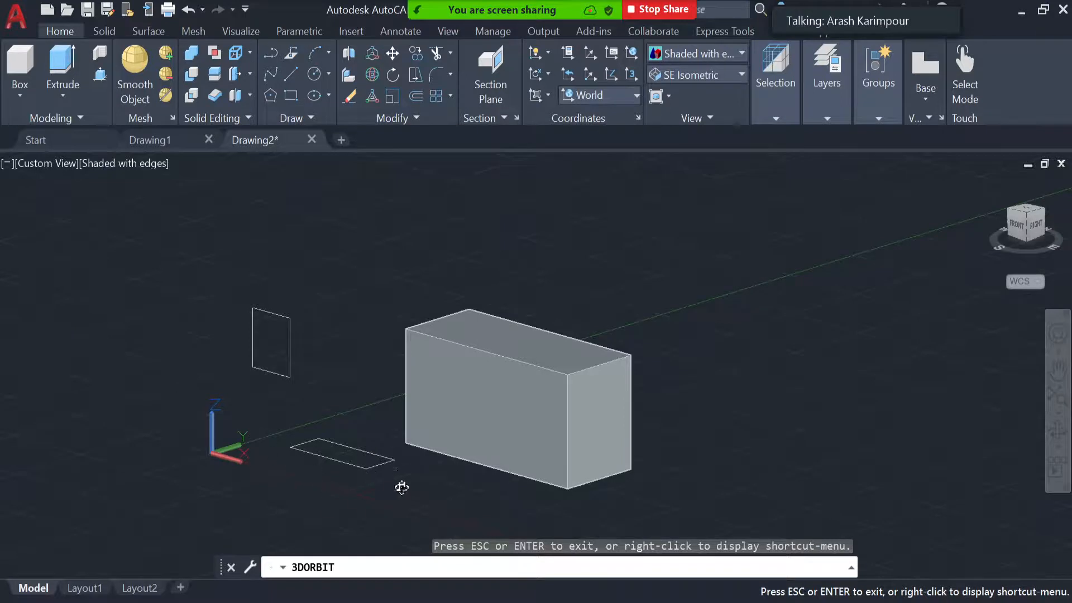
left_click_drag(706, 467, 561, 483)
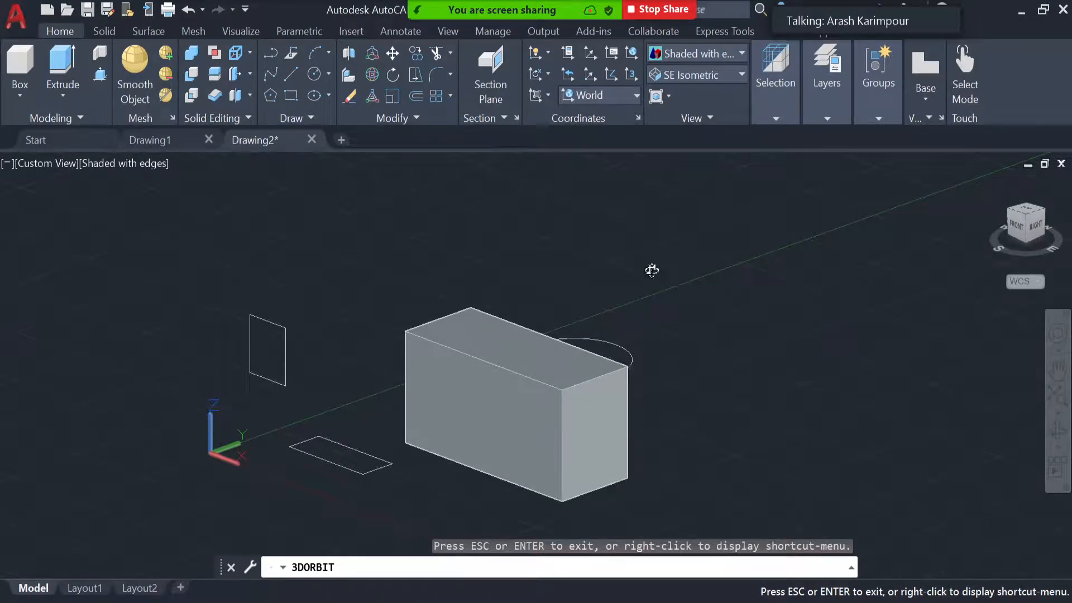
left_click_drag(641, 468, 658, 507)
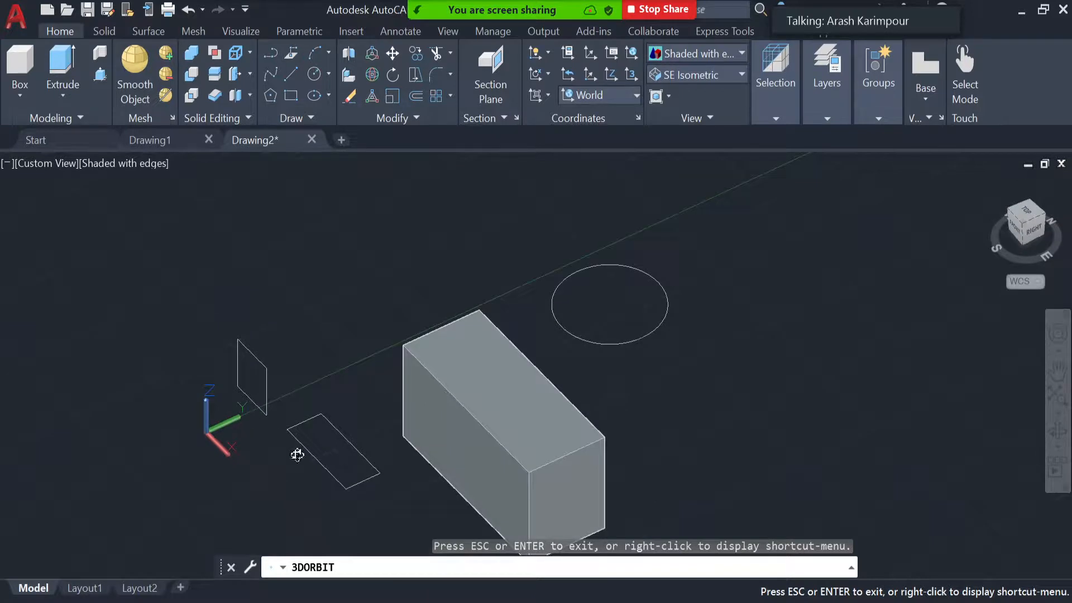
Exit the orbit and alternate the coordinate system between the Left and Right orientations to compare their axis directions, ending on Left
key("Escape")
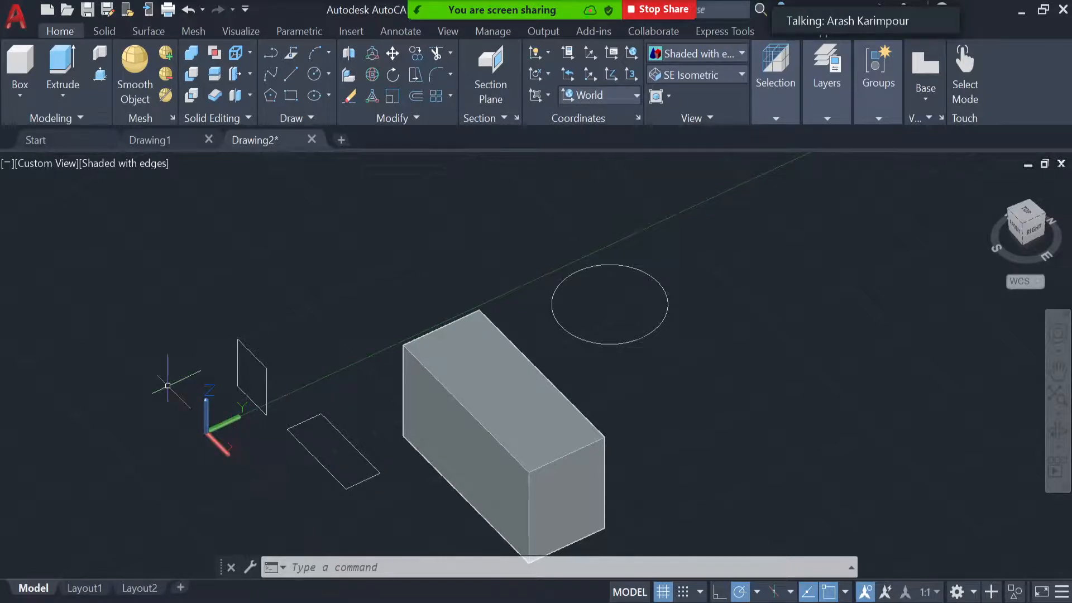
left_click(635, 95)
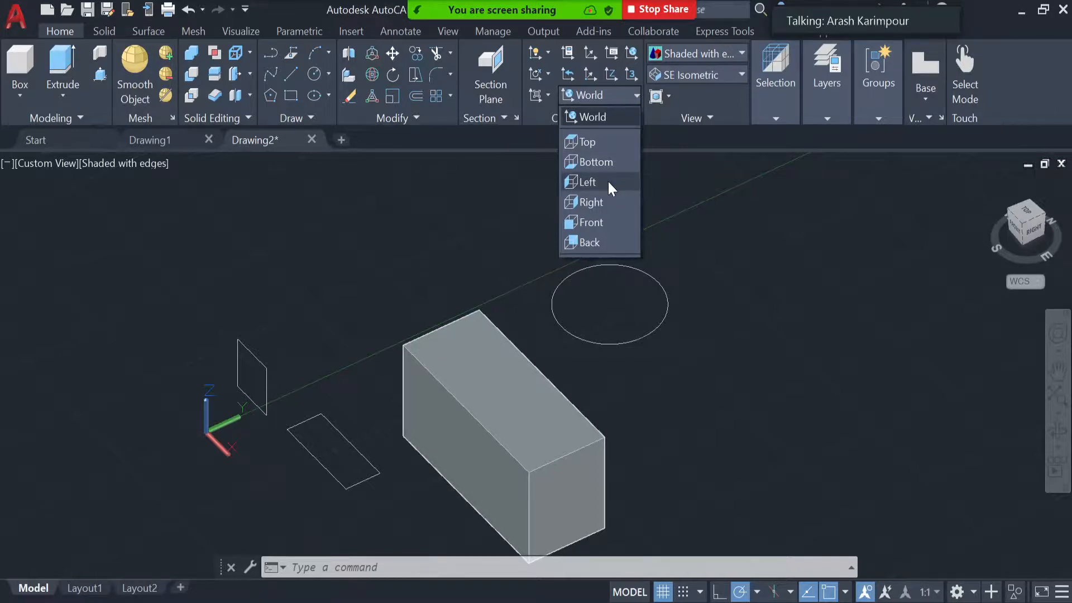
left_click(607, 181)
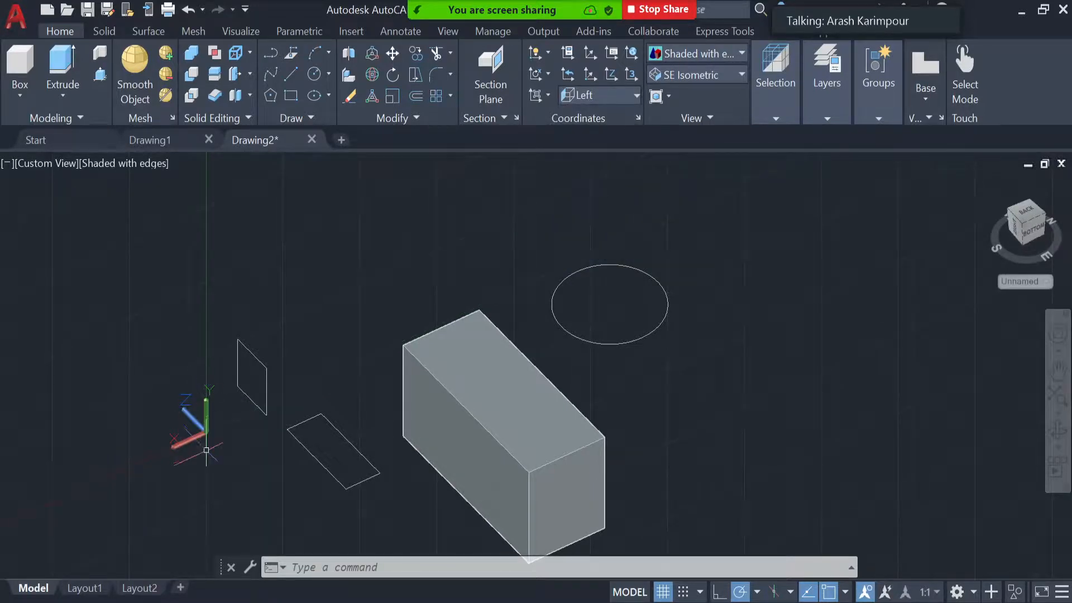
left_click(612, 96)
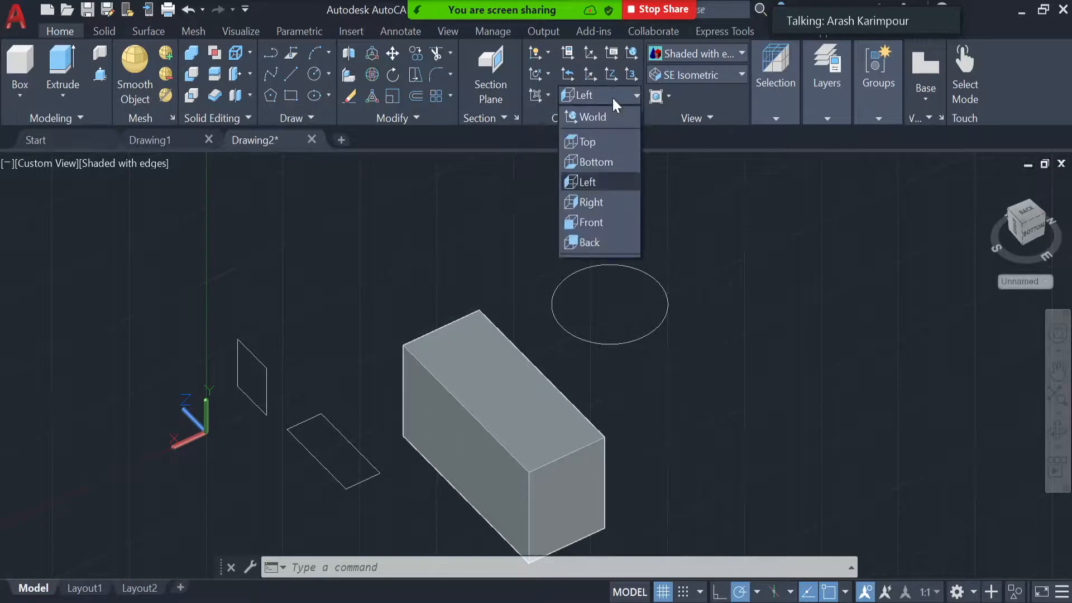
left_click(596, 201)
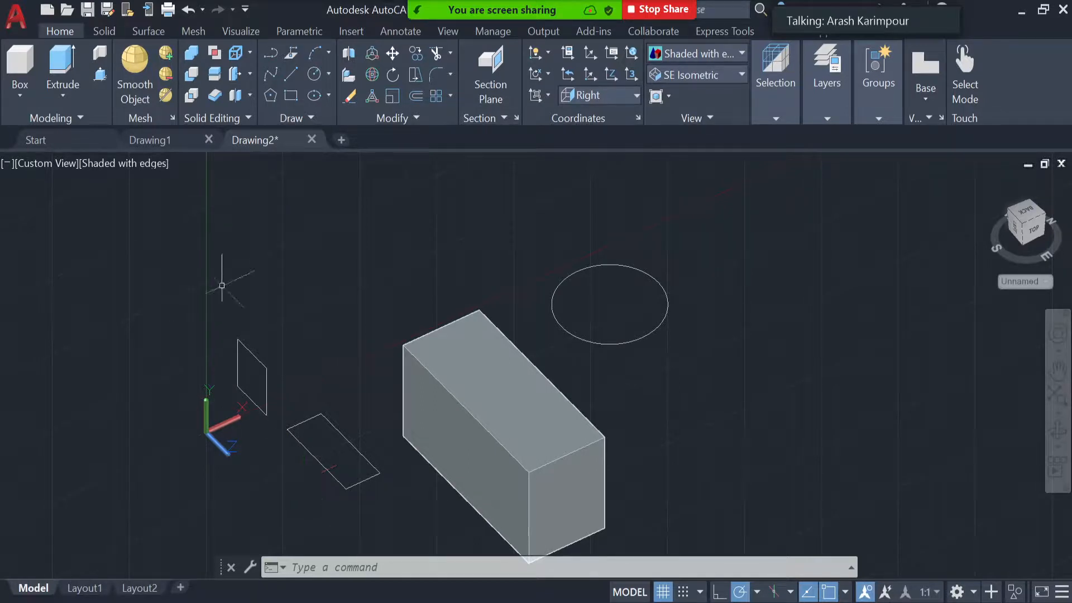
left_click(584, 99)
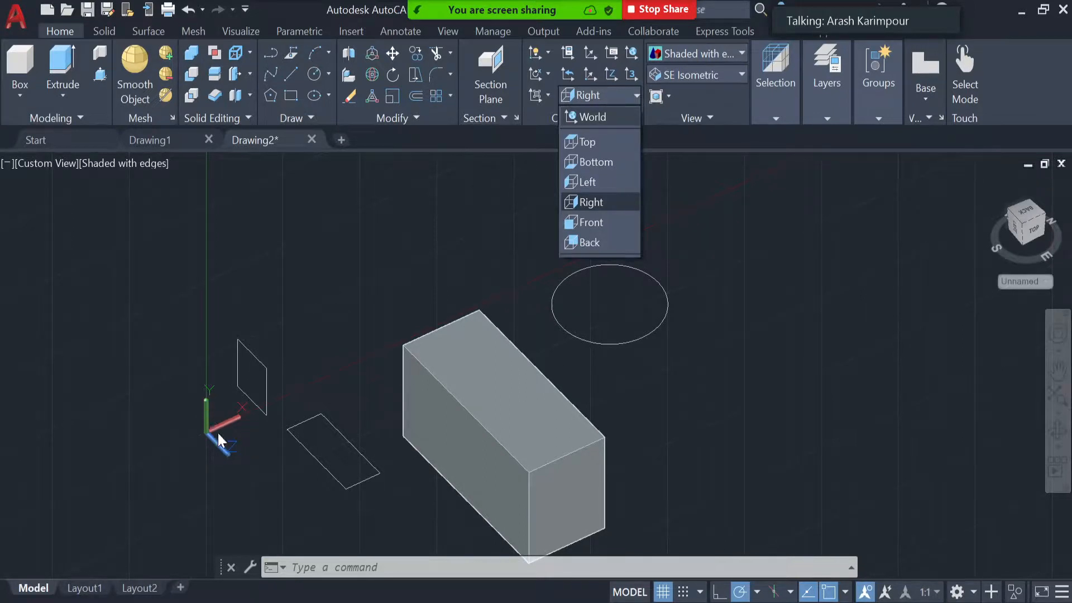
left_click(602, 184)
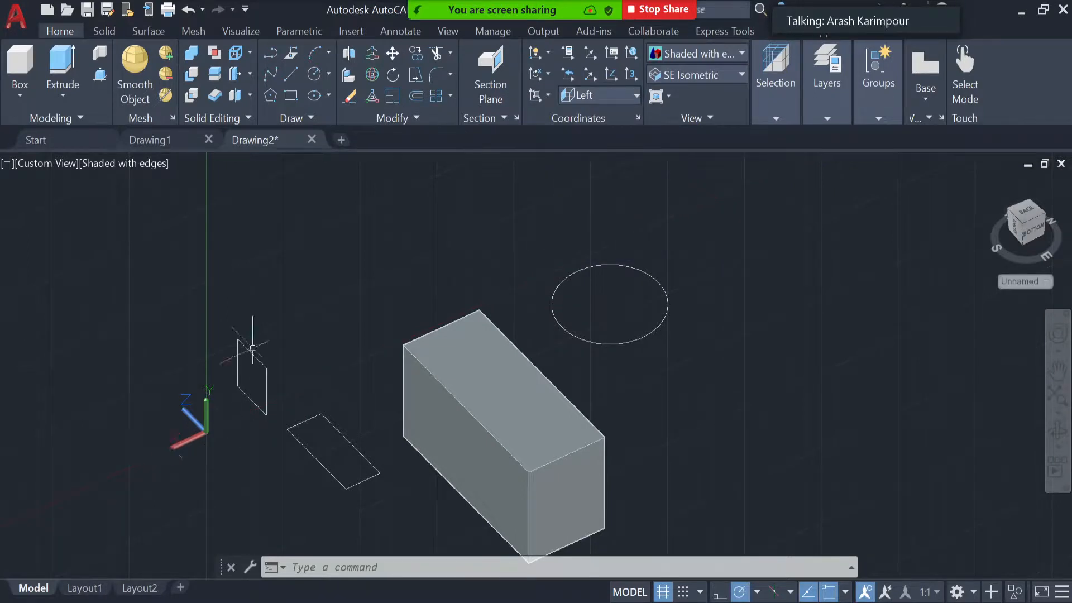
Set the coordinate system to Right and draw a freehand three-point arc between the upright rectangle and the box
left_click(607, 95)
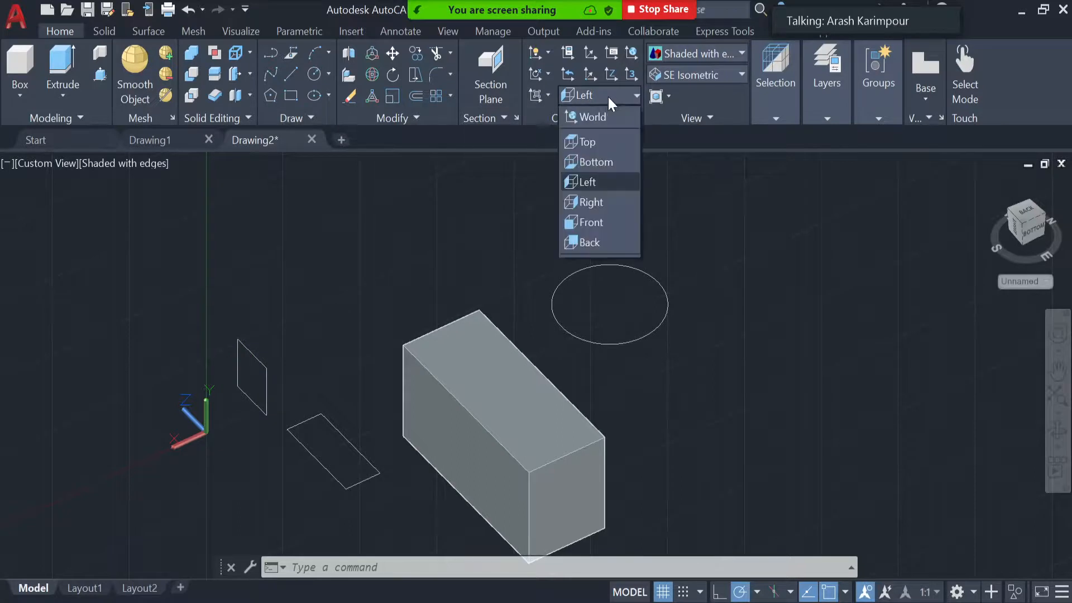
left_click(588, 201)
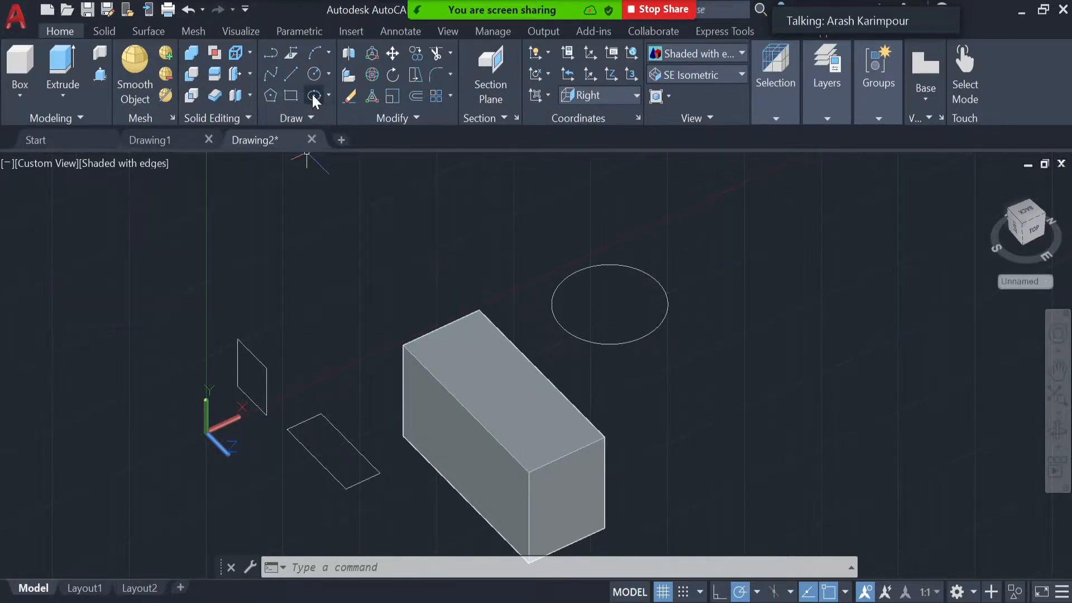
left_click(313, 51)
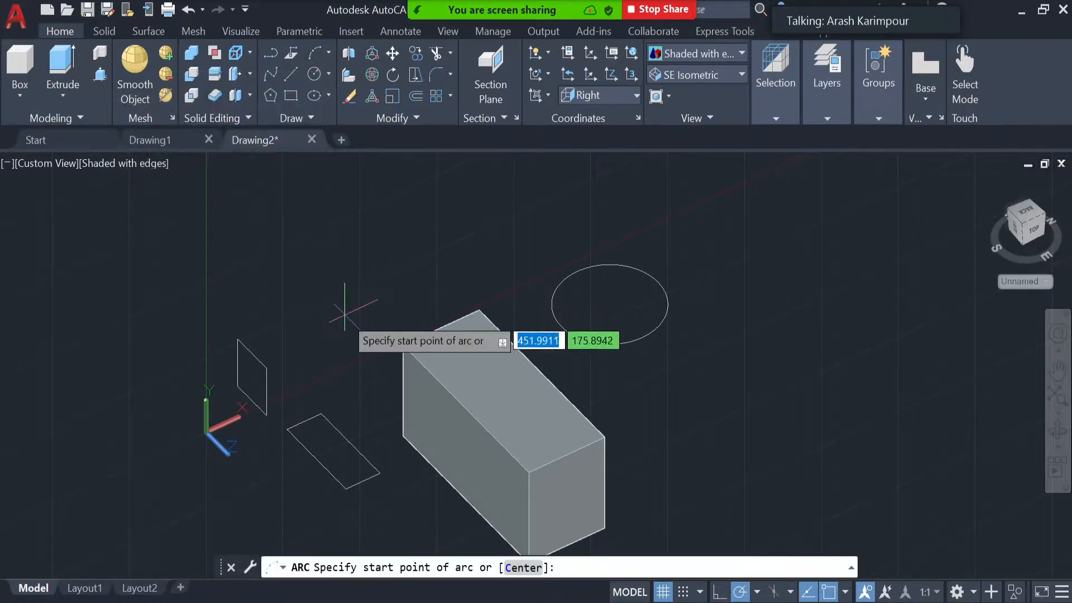
left_click(328, 332)
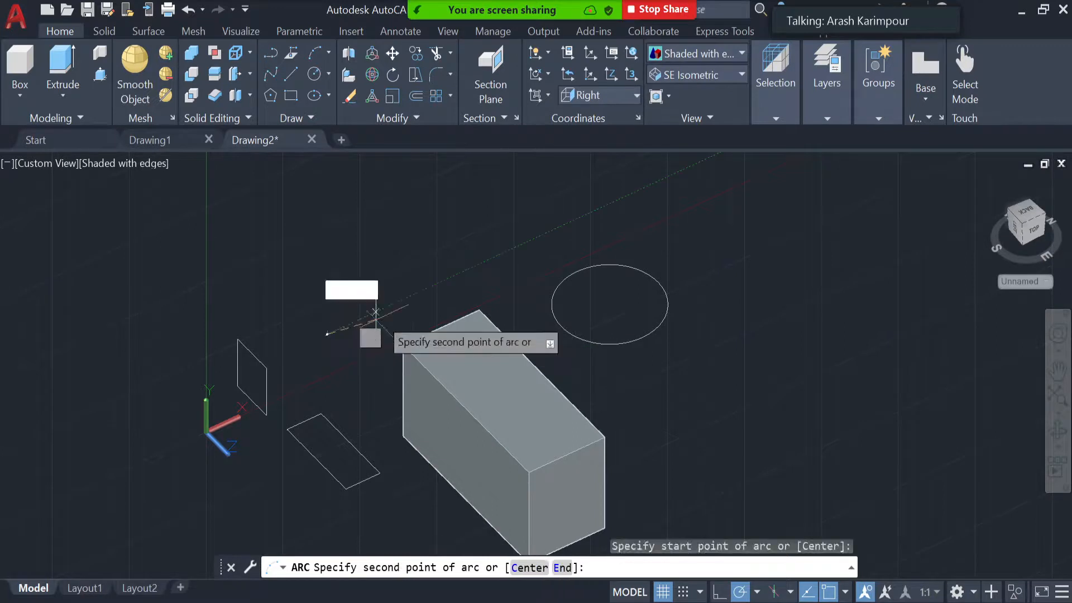
left_click(394, 304)
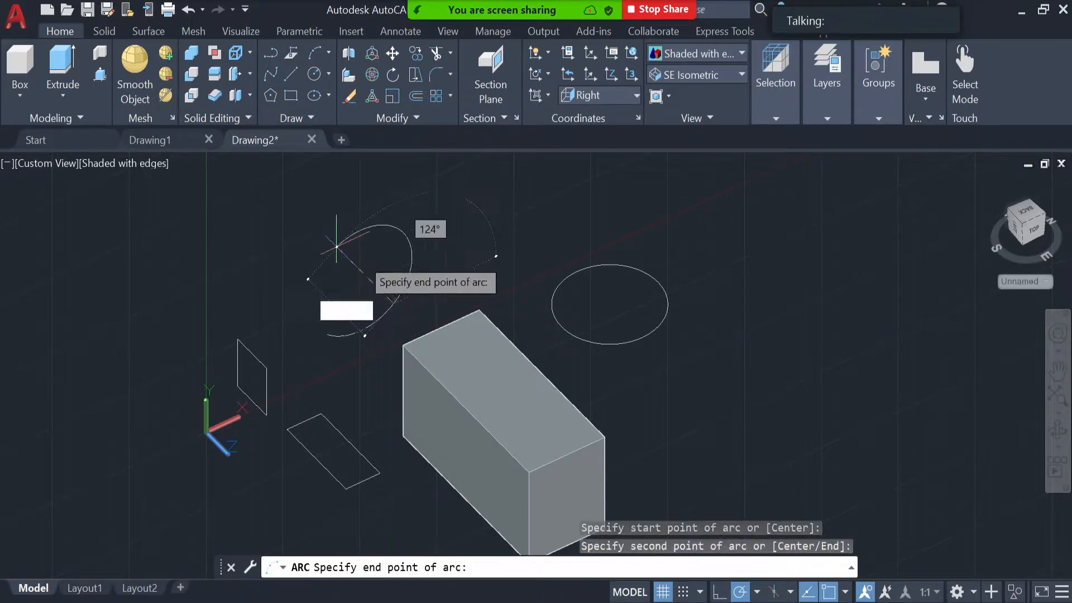
left_click(366, 255)
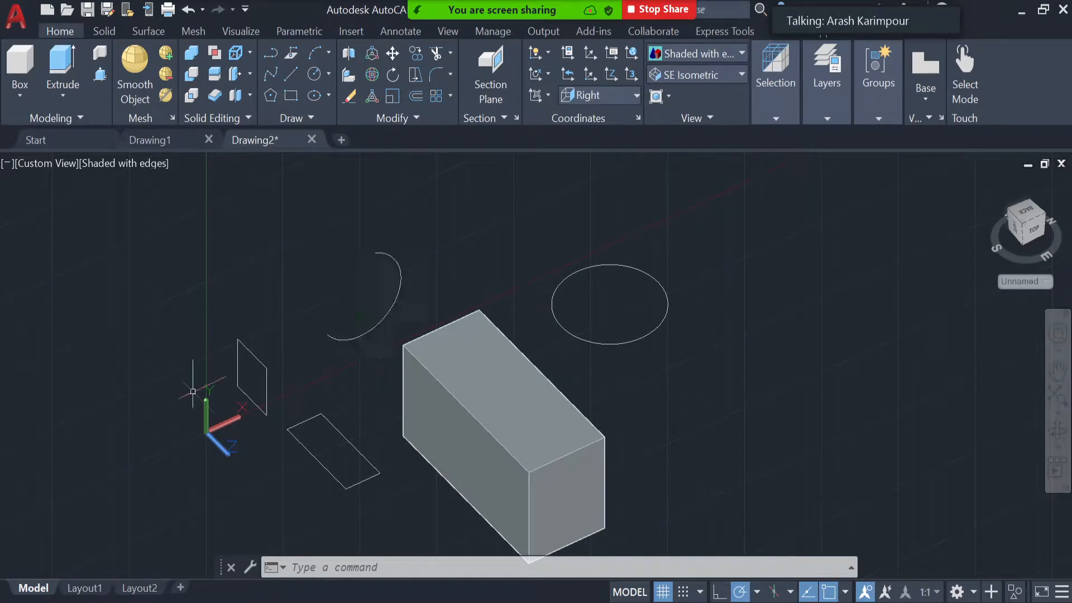
Orbit the model slightly to inspect the arc's orientation, and restore the World coordinate system
left_click(1057, 430)
mouse_move(632, 382)
left_mouse_down()
mouse_move(718, 364)
mouse_move(642, 370)
left_mouse_up()
left_click_drag(645, 371, 637, 369)
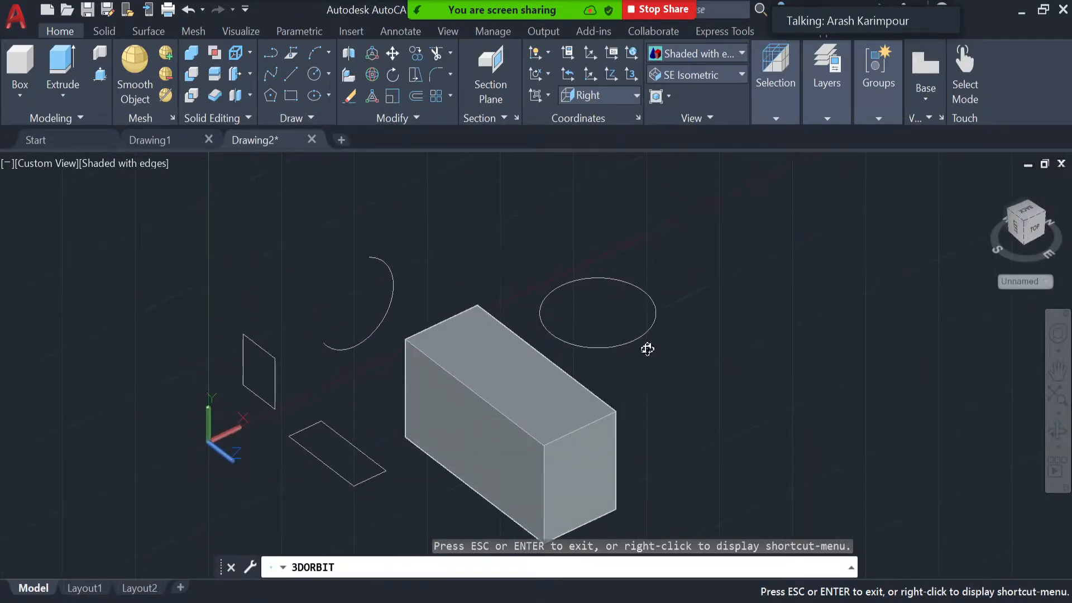
left_click(615, 94)
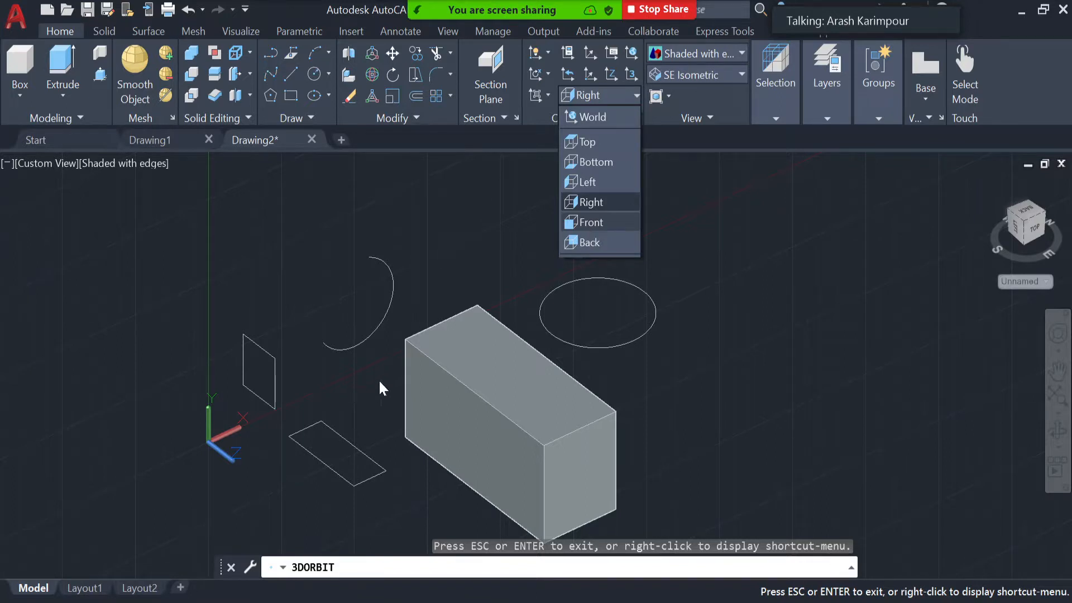
left_click(596, 119)
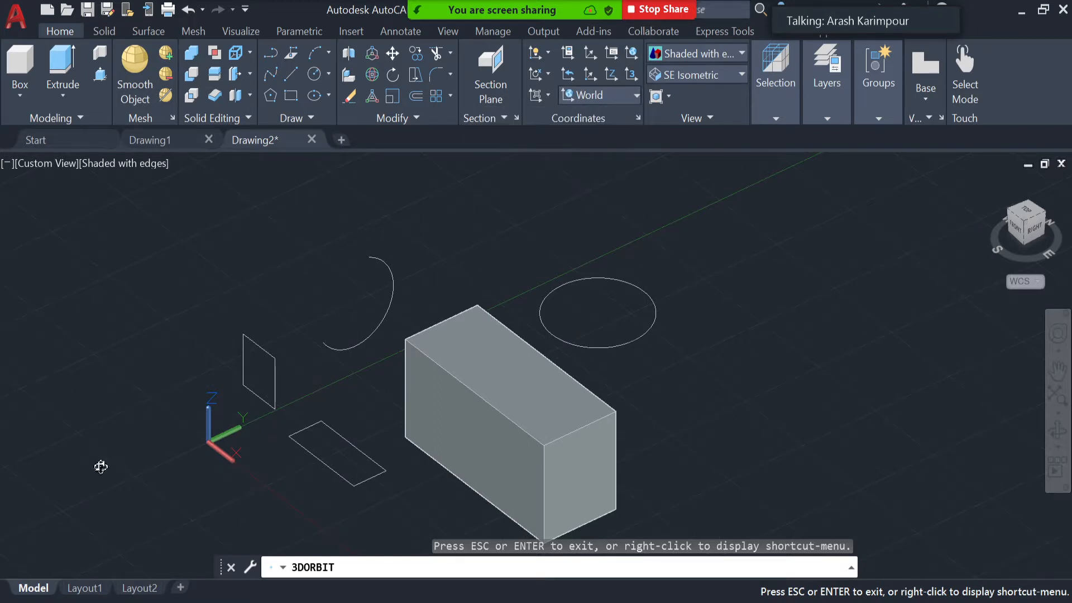
Switch the coordinate system from World to the Front orientation
left_click(620, 97)
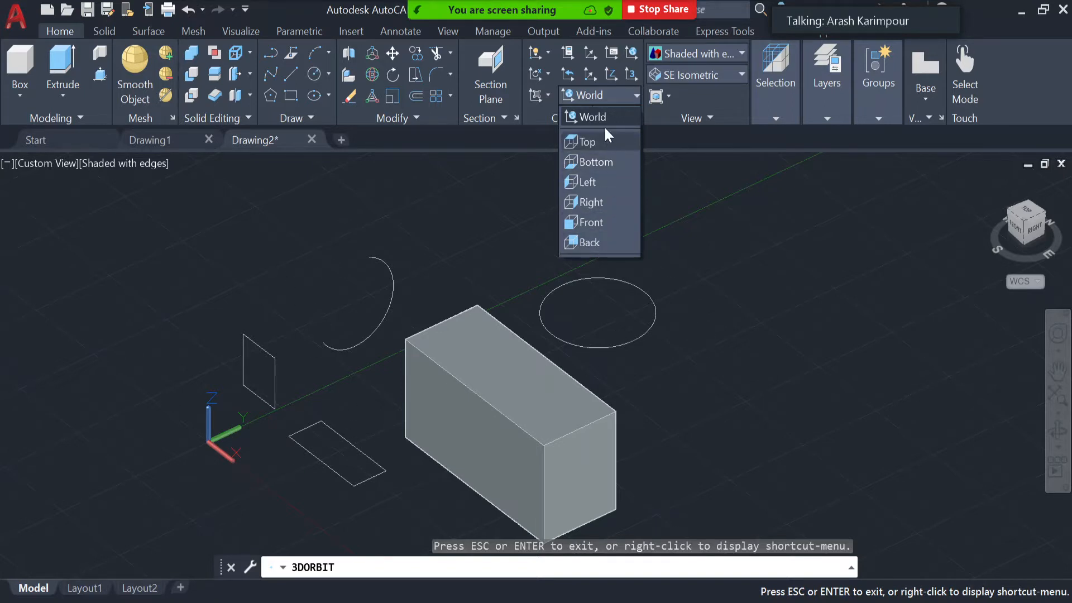
left_click(705, 248)
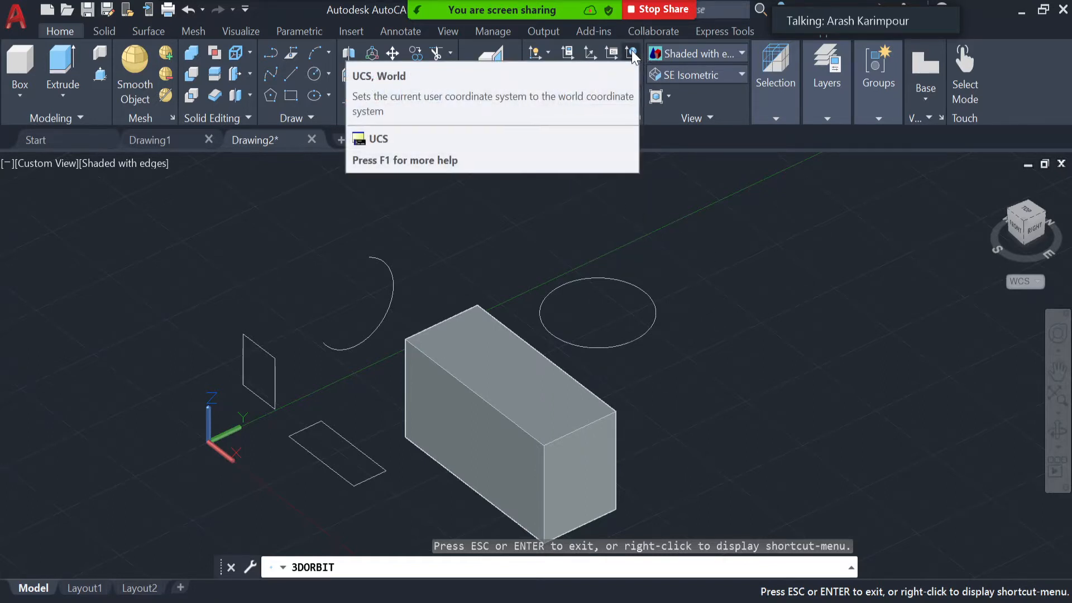
left_click(627, 94)
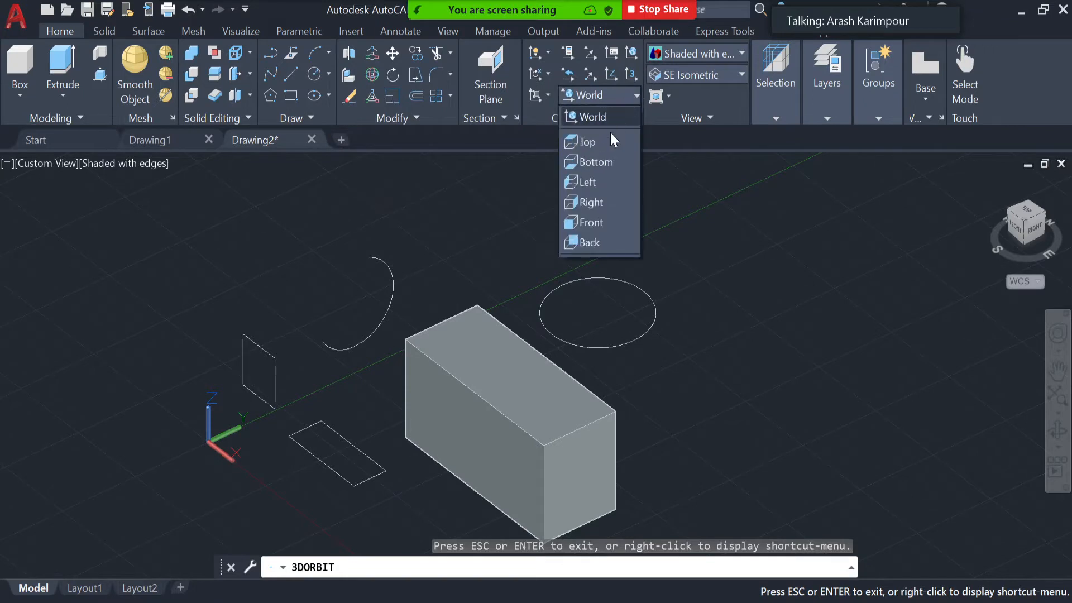
left_click(594, 223)
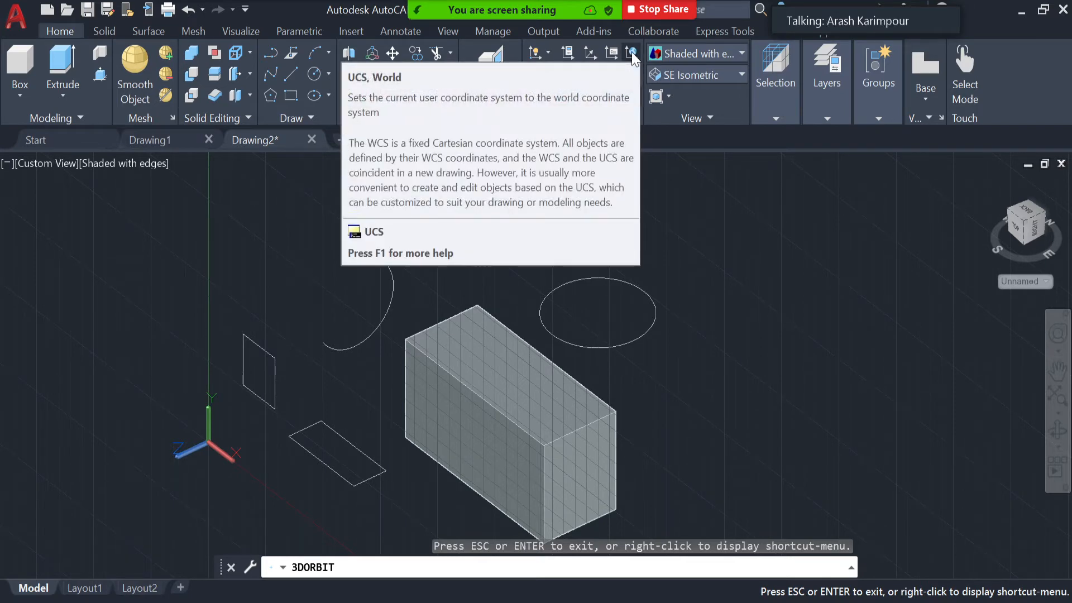
Return the coordinate system to World with the UCS World command
left_click(628, 93)
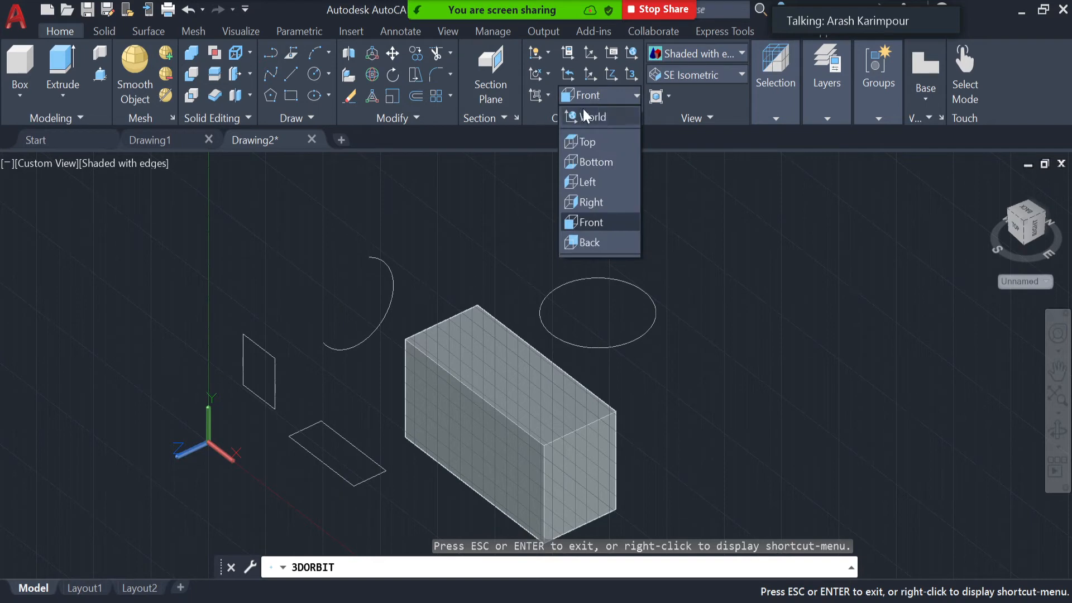
left_click(631, 52)
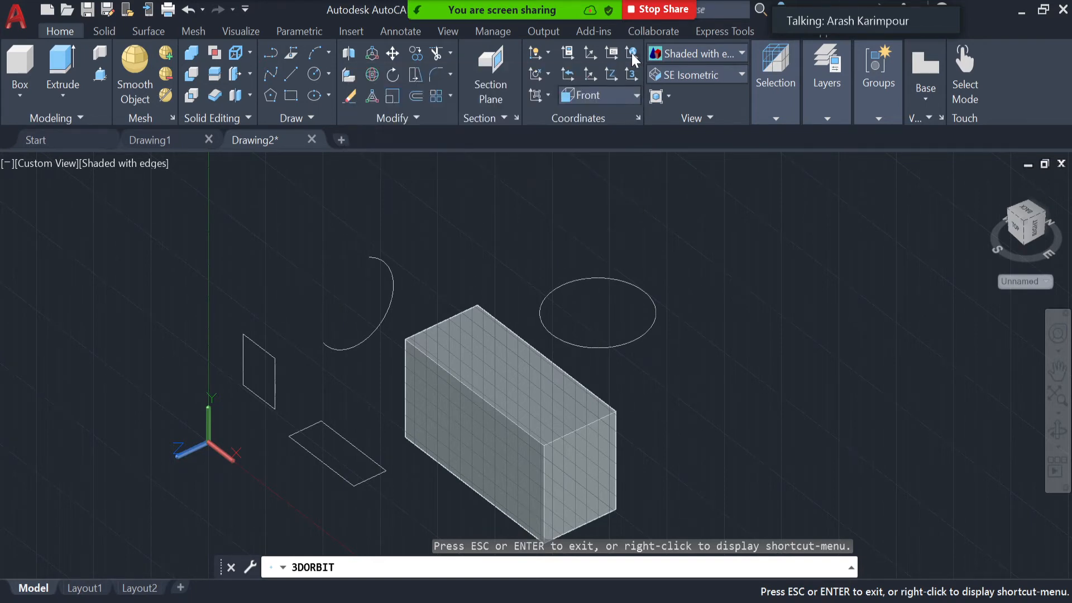
left_click(631, 52)
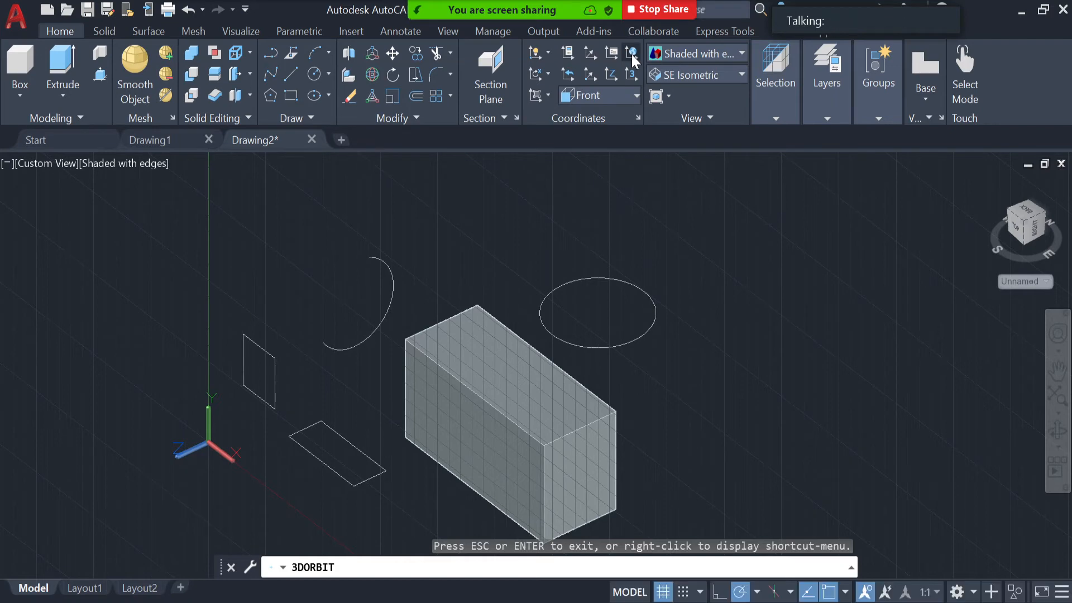